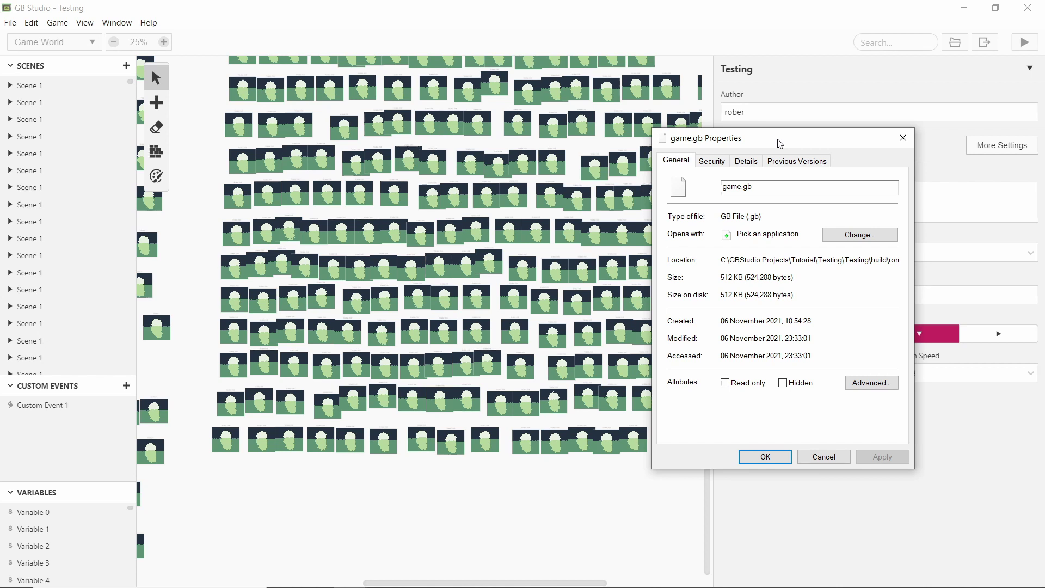
Move the game.gb properties window aside and open Custom Event 1 to view its settings
{"action": "left_click_drag", "start_coordinate": [780, 143], "coordinate": [764, 143]}
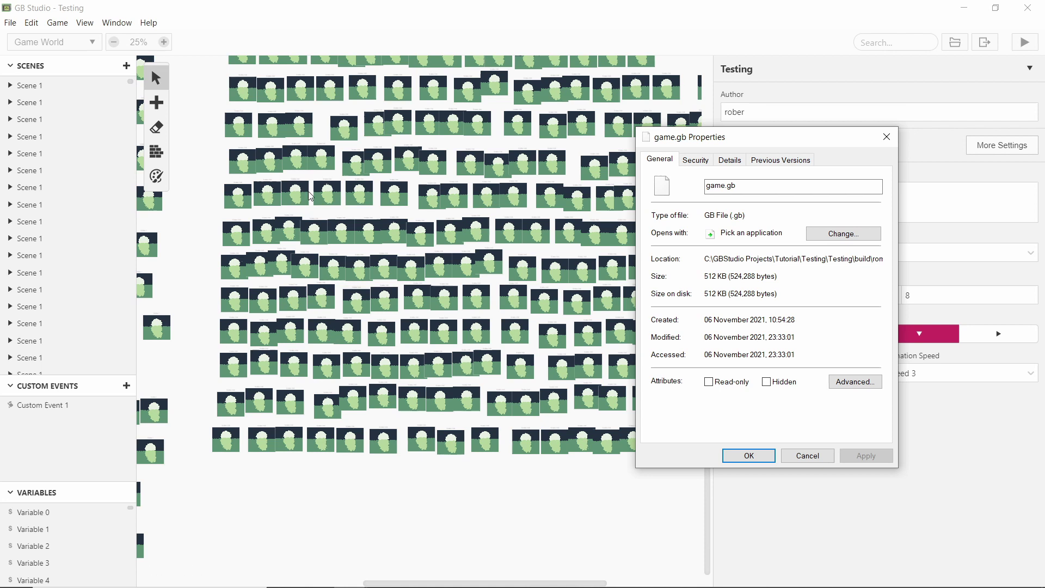
{"action": "left_click_drag", "start_coordinate": [651, 129], "coordinate": [717, 116]}
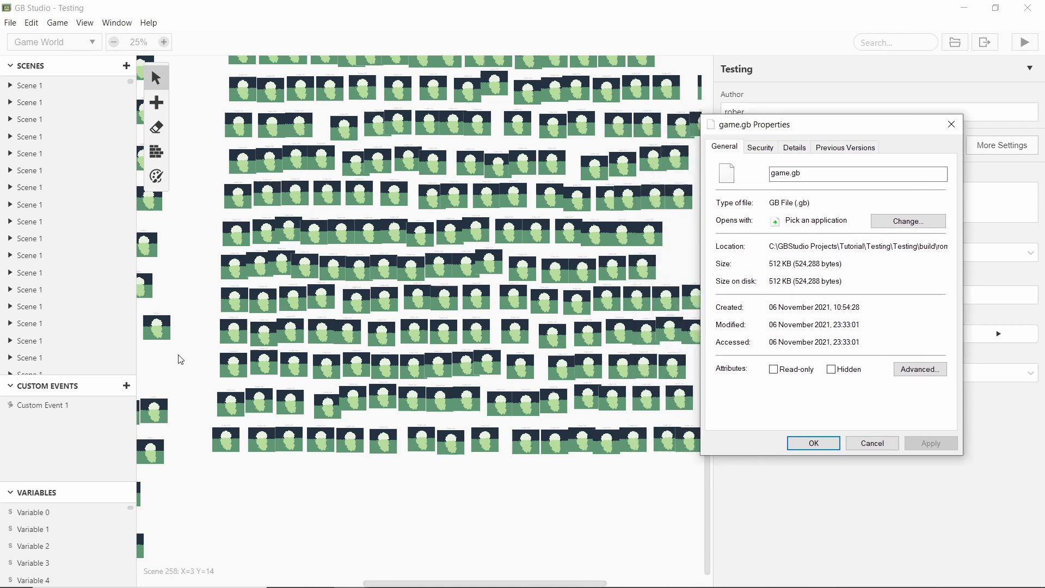
{"action": "left_click", "coordinate": [72, 405]}
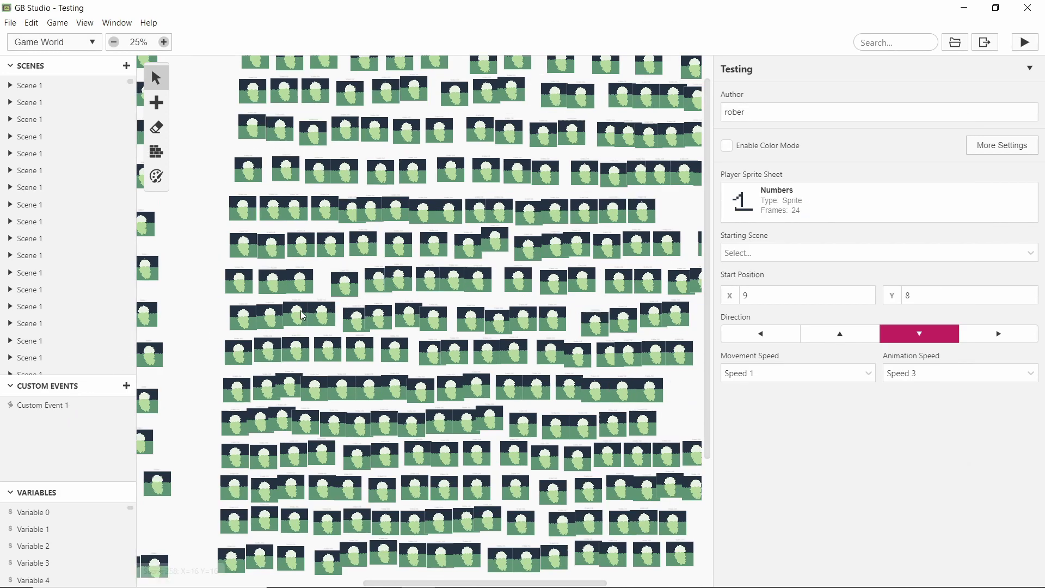
{"action": "left_click", "coordinate": [46, 411]}
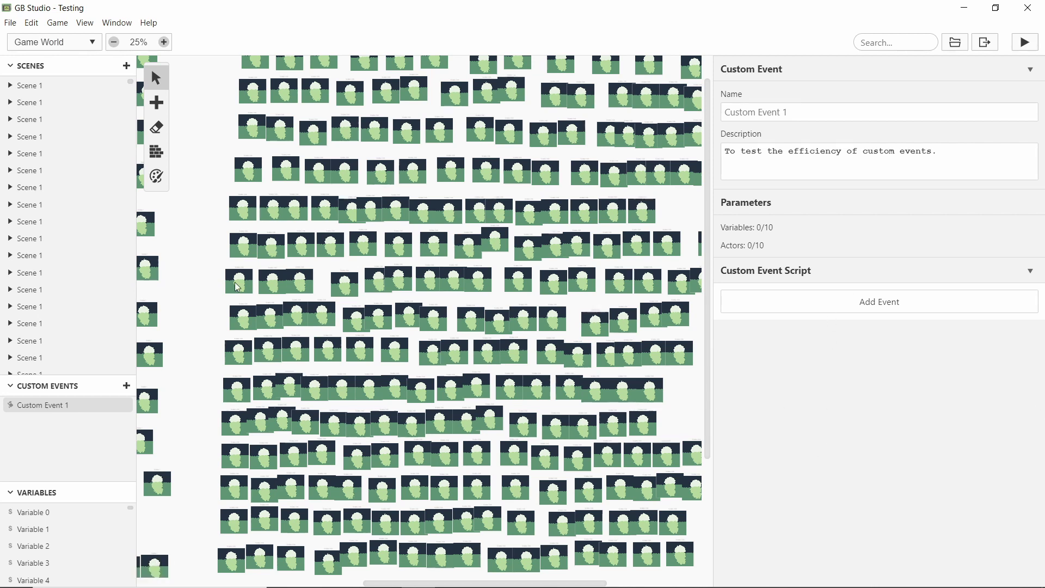
Look over the scene blocks across the game world, from the last rows back to the first row of the first block
{"action": "scroll", "coordinate": [234, 261], "scroll_direction": "left", "scroll_amount": 2}
{"action": "scroll", "coordinate": [242, 264], "scroll_direction": "left", "scroll_amount": 1}
{"action": "scroll", "coordinate": [241, 265], "scroll_direction": "up", "scroll_amount": 1}
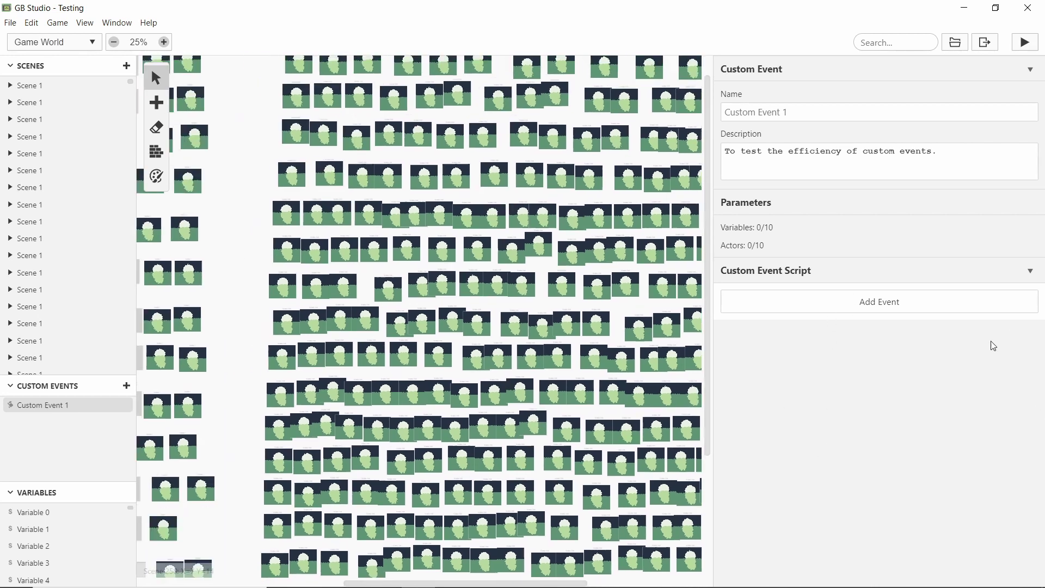
{"action": "scroll", "coordinate": [257, 197], "scroll_direction": "down", "scroll_amount": 5}
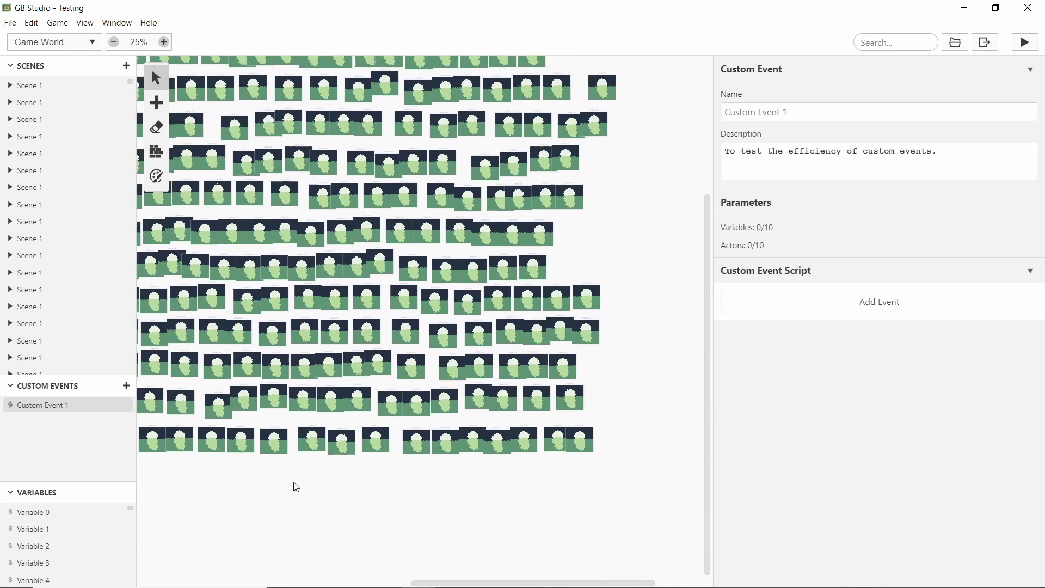
{"action": "scroll", "coordinate": [579, 458], "scroll_direction": "left", "scroll_amount": 5}
{"action": "scroll", "coordinate": [425, 481], "scroll_direction": "left", "scroll_amount": 1}
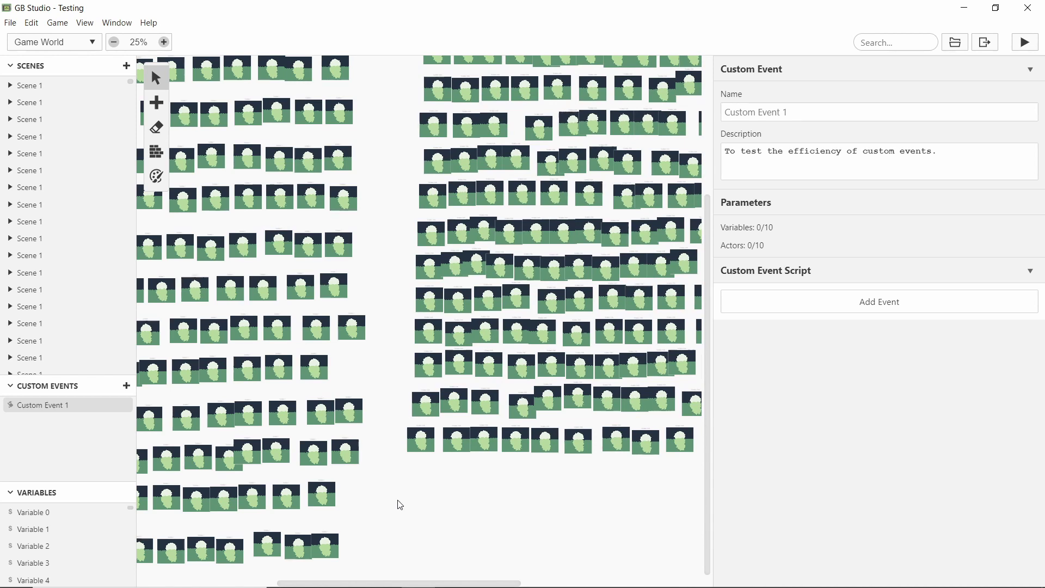
{"action": "left_click", "coordinate": [377, 213]}
{"action": "scroll", "coordinate": [430, 286], "scroll_direction": "up", "scroll_amount": 4}
{"action": "scroll", "coordinate": [431, 287], "scroll_direction": "left", "scroll_amount": 3}
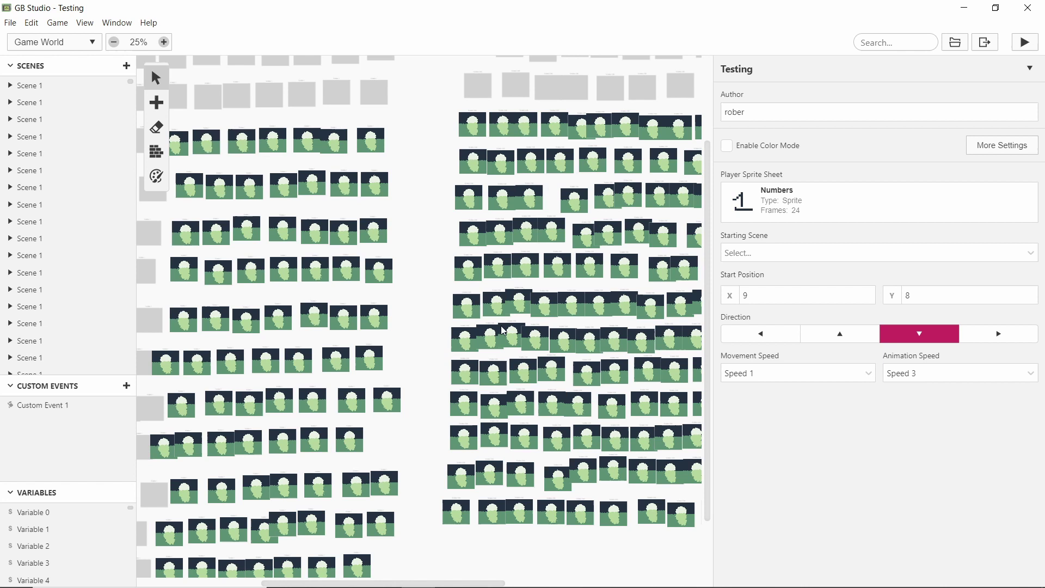
{"action": "scroll", "coordinate": [564, 333], "scroll_direction": "left", "scroll_amount": 4}
{"action": "scroll", "coordinate": [616, 168], "scroll_direction": "up", "scroll_amount": 2}
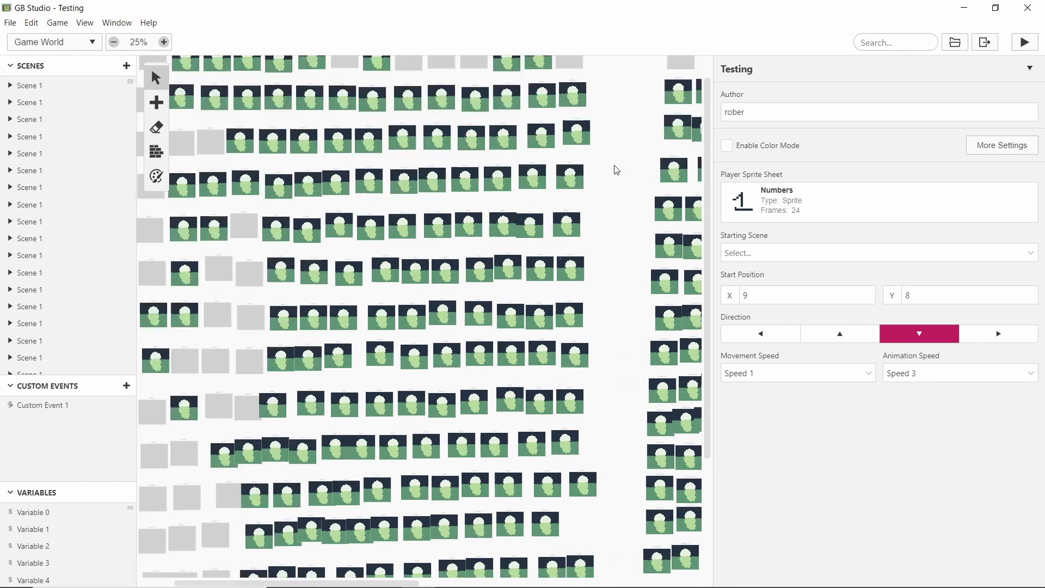
{"action": "scroll", "coordinate": [631, 229], "scroll_direction": "up", "scroll_amount": 2}
{"action": "scroll", "coordinate": [648, 315], "scroll_direction": "left", "scroll_amount": 3}
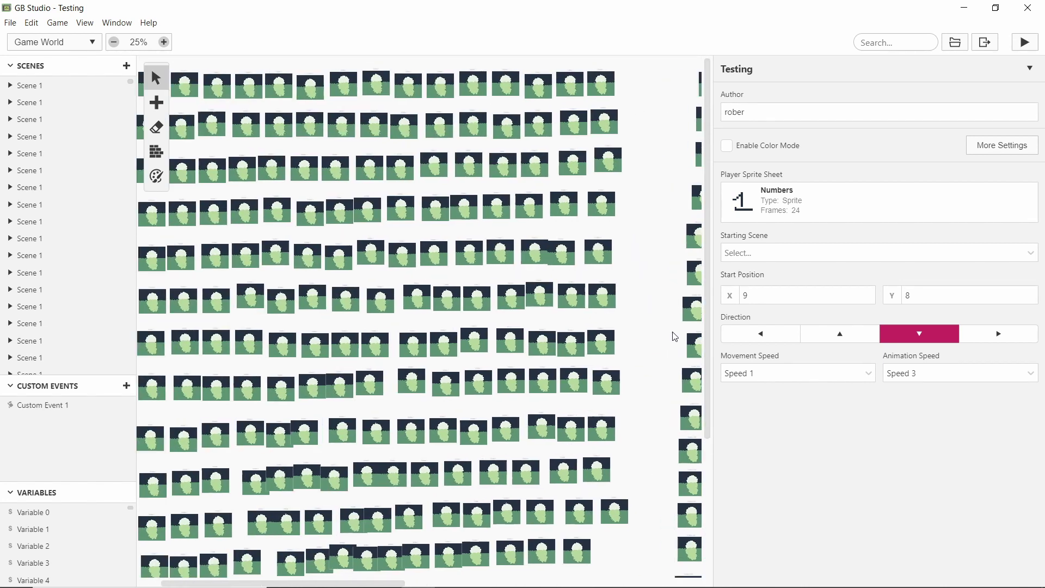
{"action": "scroll", "coordinate": [688, 339], "scroll_direction": "left", "scroll_amount": 1}
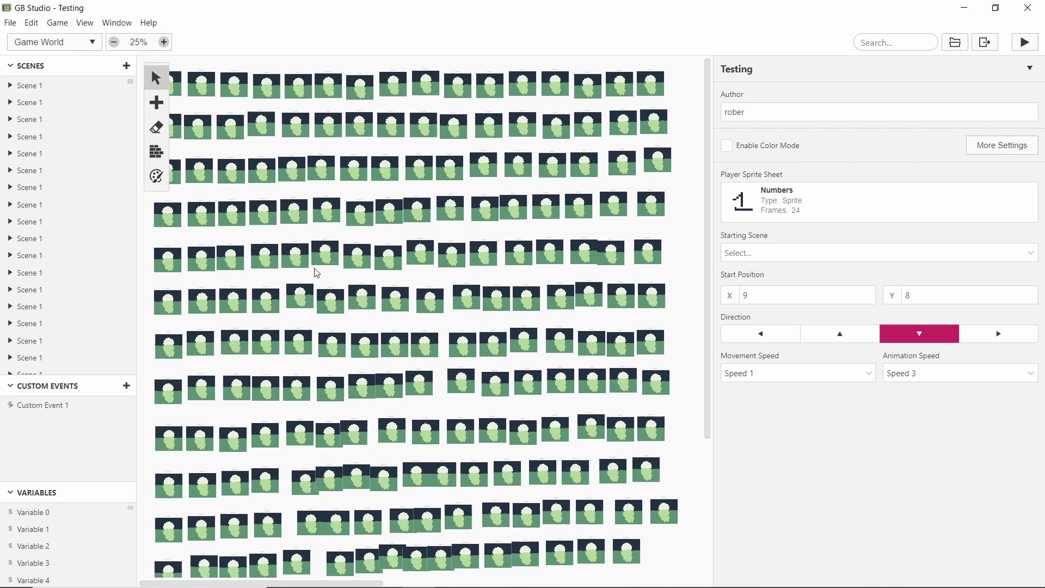
Inspect the background of a scene in the first row of the first block and clear the selection
{"action": "left_click", "coordinate": [240, 89]}
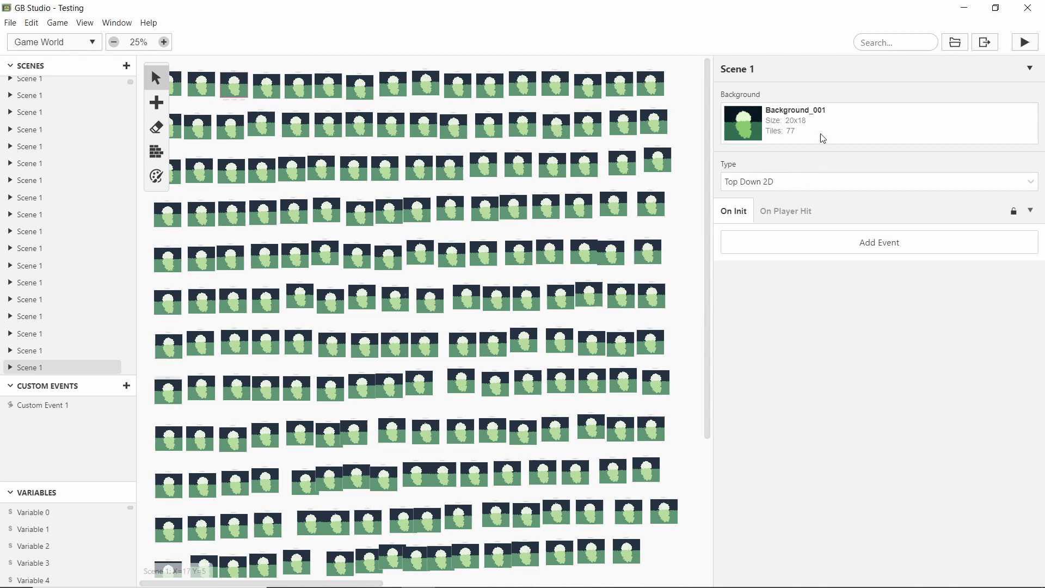
{"action": "left_click", "coordinate": [872, 117]}
{"action": "left_click", "coordinate": [677, 269]}
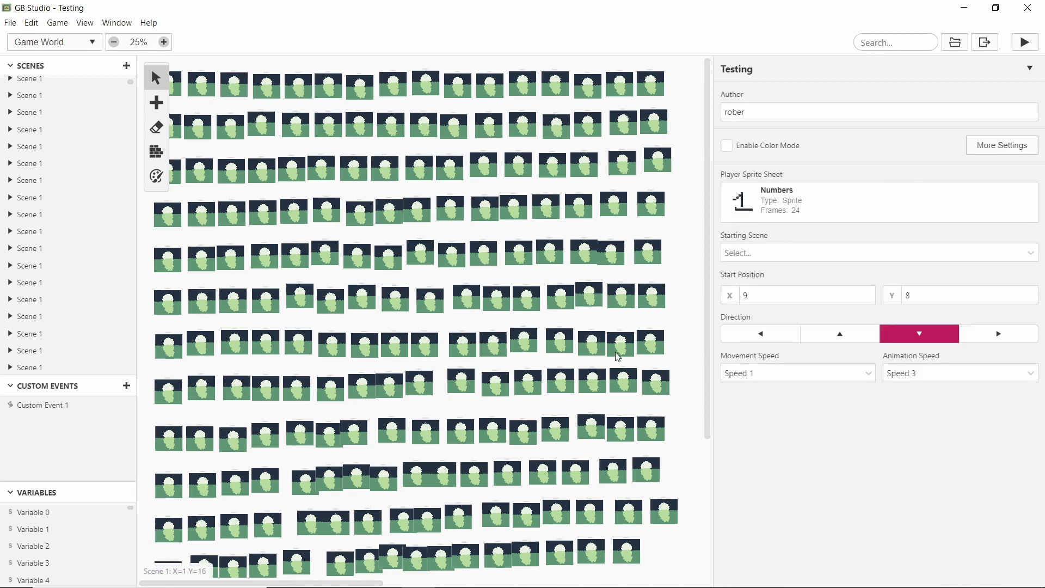
Compare the first and second scene blocks and check the file size in the game.gb properties
{"action": "scroll", "coordinate": [681, 327], "scroll_direction": "right", "scroll_amount": 1}
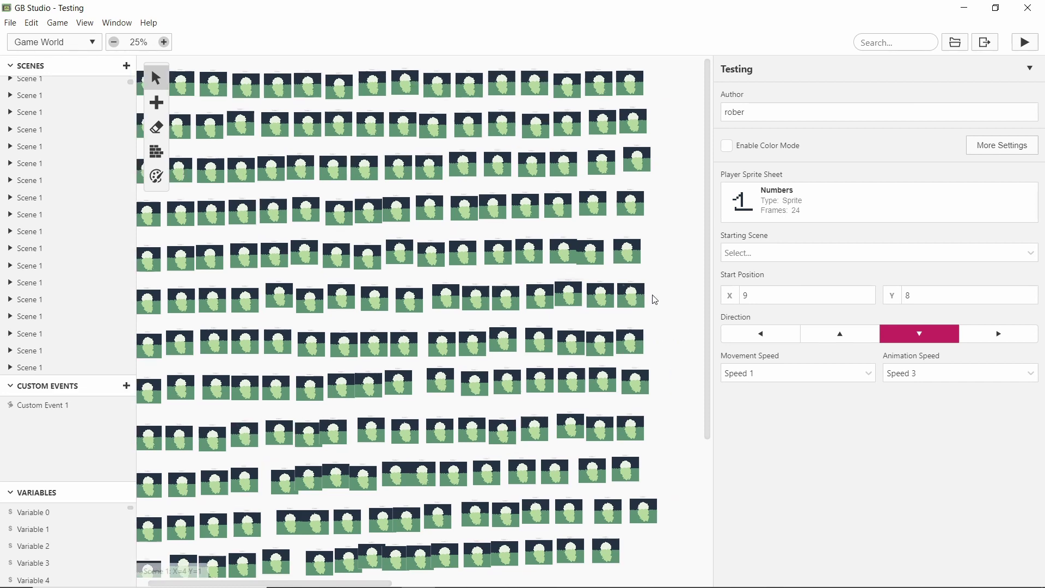
{"action": "scroll", "coordinate": [653, 299], "scroll_direction": "right", "scroll_amount": 10}
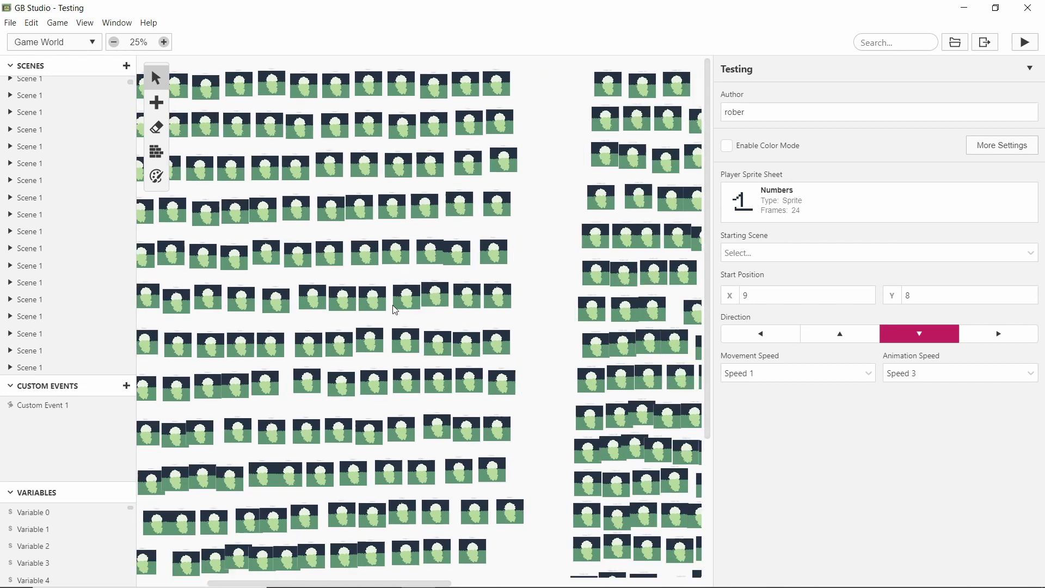
{"action": "scroll", "coordinate": [347, 303], "scroll_direction": "right", "scroll_amount": 9}
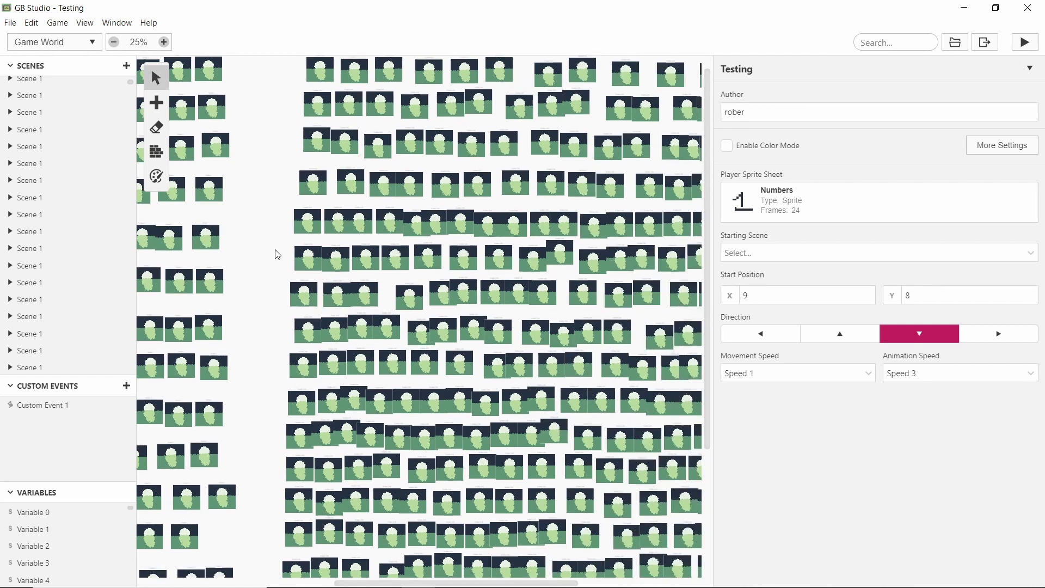
{"action": "scroll", "coordinate": [276, 252], "scroll_direction": "down", "scroll_amount": 2}
{"action": "scroll", "coordinate": [276, 252], "scroll_direction": "left", "scroll_amount": 2}
{"action": "scroll", "coordinate": [294, 292], "scroll_direction": "down", "scroll_amount": 1}
{"action": "scroll", "coordinate": [294, 293], "scroll_direction": "left", "scroll_amount": 1}
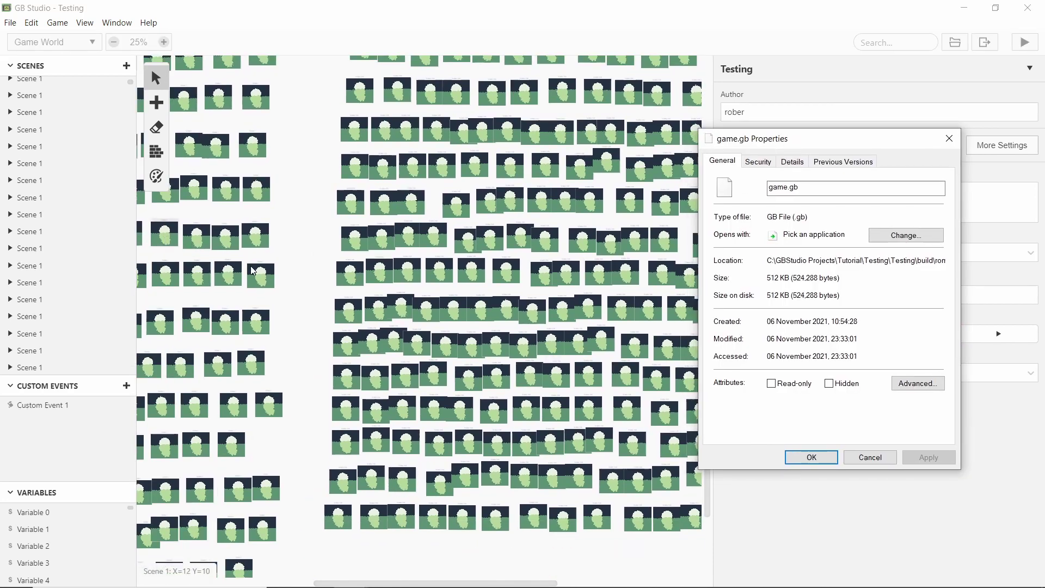
{"action": "left_click", "coordinate": [299, 401]}
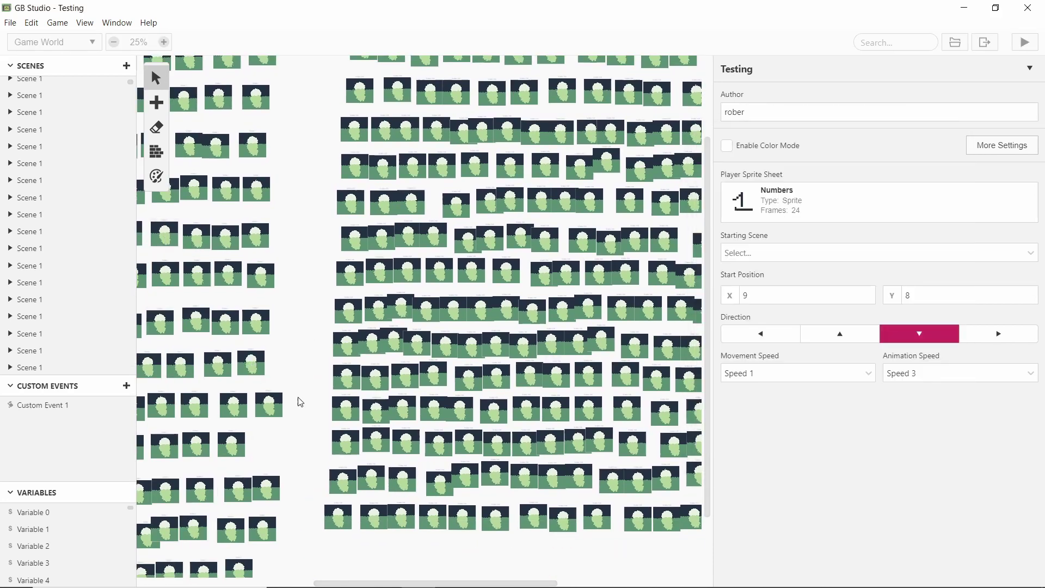
Add a new scene in the empty area below the last row of the second scene block
{"action": "scroll", "coordinate": [326, 533], "scroll_direction": "down", "scroll_amount": 3}
{"action": "key", "text": "s"}
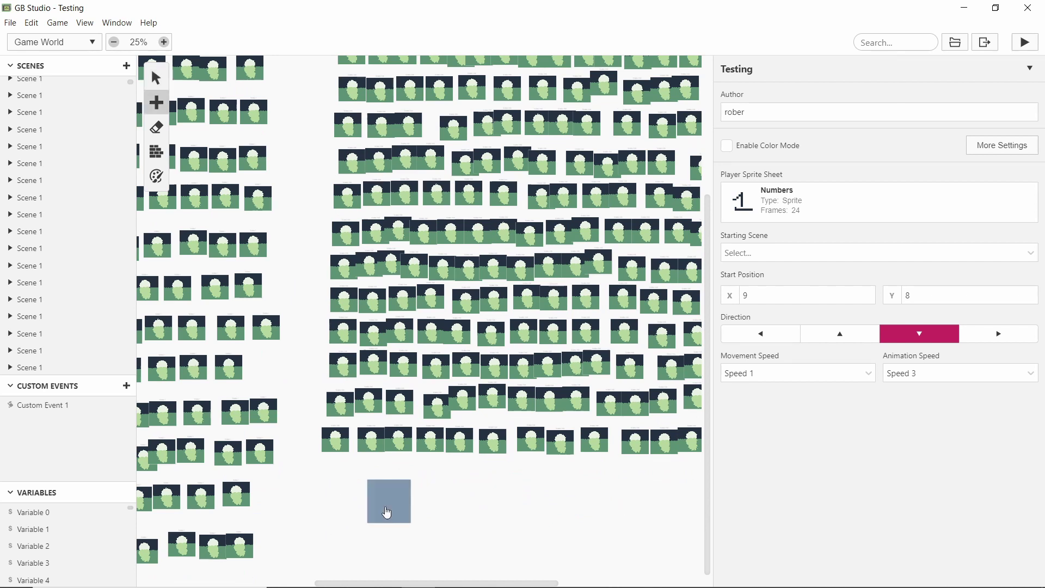
{"action": "left_click", "coordinate": [379, 510]}
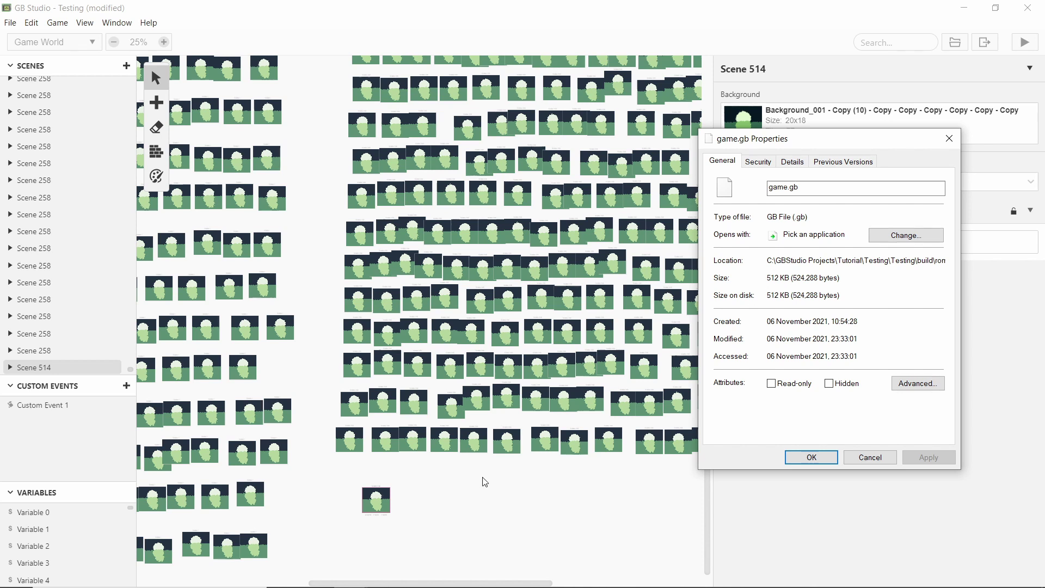
Dismiss the game.gb properties and look over both scene blocks above the newly added scene
{"action": "key", "text": "Escape"}
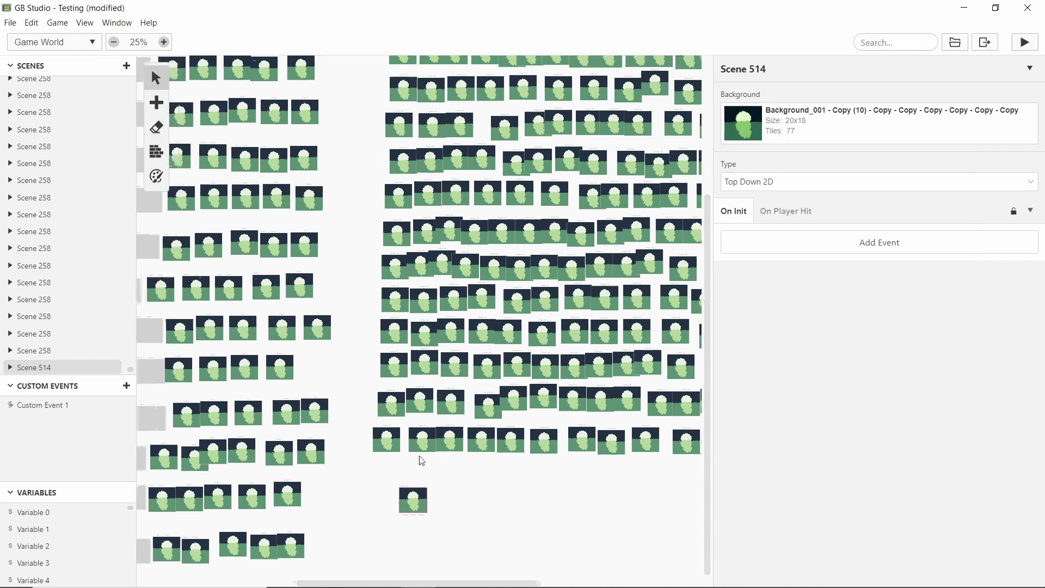
{"action": "scroll", "coordinate": [420, 460], "scroll_direction": "left", "scroll_amount": 2}
{"action": "scroll", "coordinate": [367, 285], "scroll_direction": "up", "scroll_amount": 3}
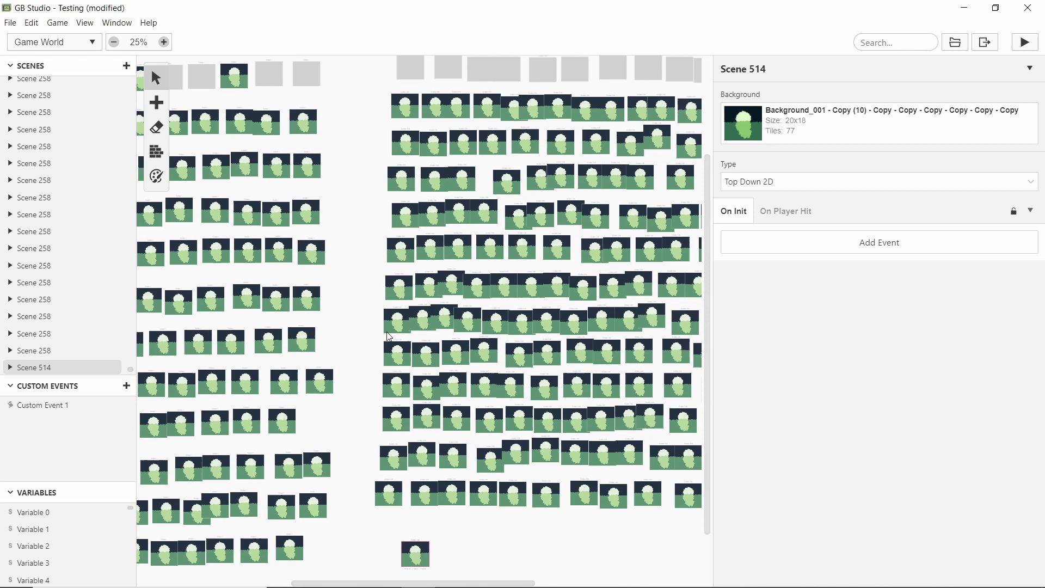
{"action": "scroll", "coordinate": [350, 261], "scroll_direction": "down", "scroll_amount": 1}
{"action": "scroll", "coordinate": [350, 261], "scroll_direction": "left", "scroll_amount": 1}
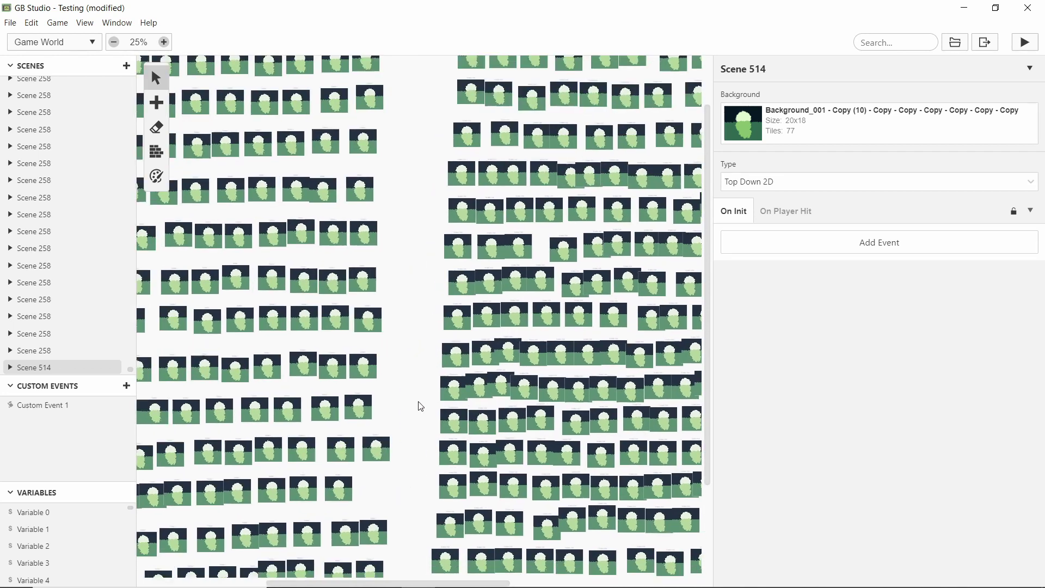
{"action": "scroll", "coordinate": [422, 408], "scroll_direction": "down", "scroll_amount": 5}
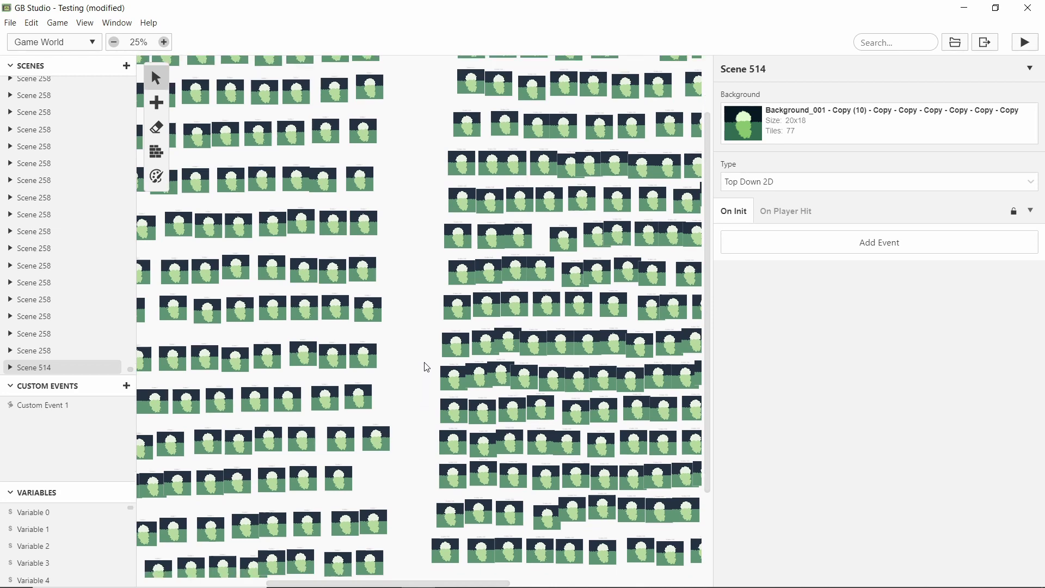
{"action": "scroll", "coordinate": [444, 415], "scroll_direction": "left", "scroll_amount": 3}
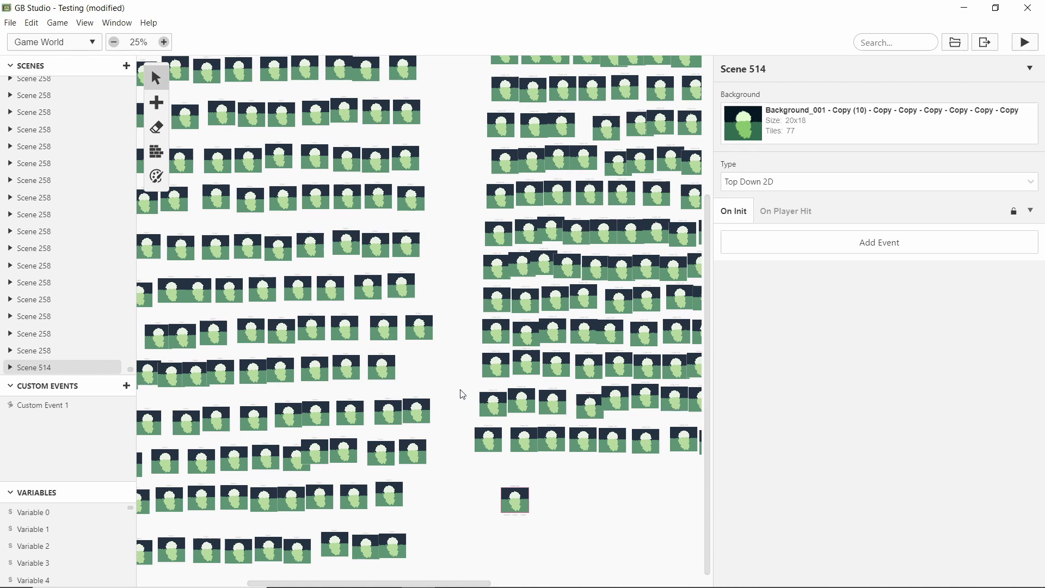
{"action": "scroll", "coordinate": [460, 403], "scroll_direction": "up", "scroll_amount": 1}
{"action": "scroll", "coordinate": [455, 422], "scroll_direction": "up", "scroll_amount": 5}
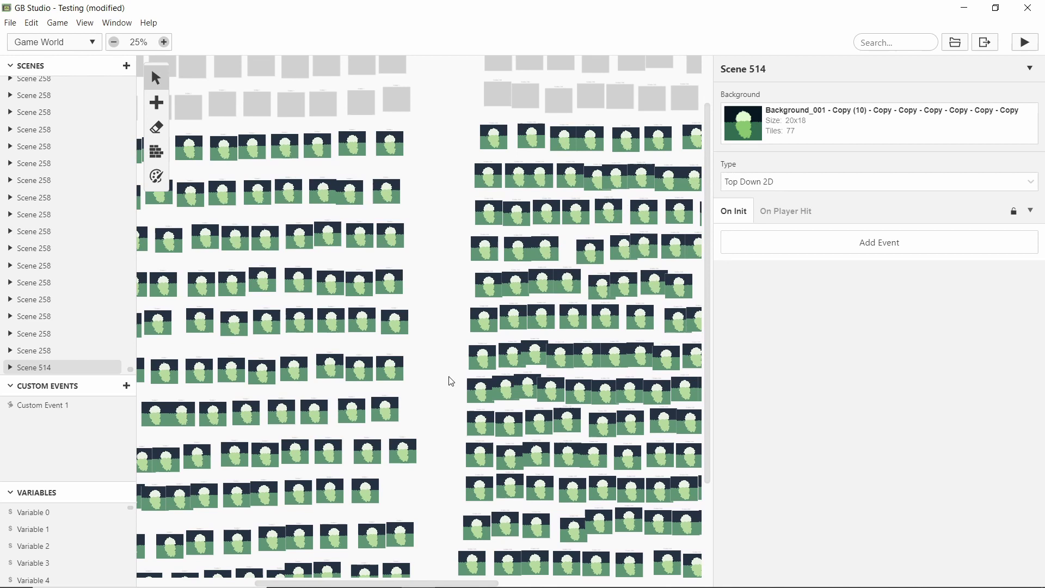
{"action": "scroll", "coordinate": [451, 381], "scroll_direction": "up", "scroll_amount": 1}
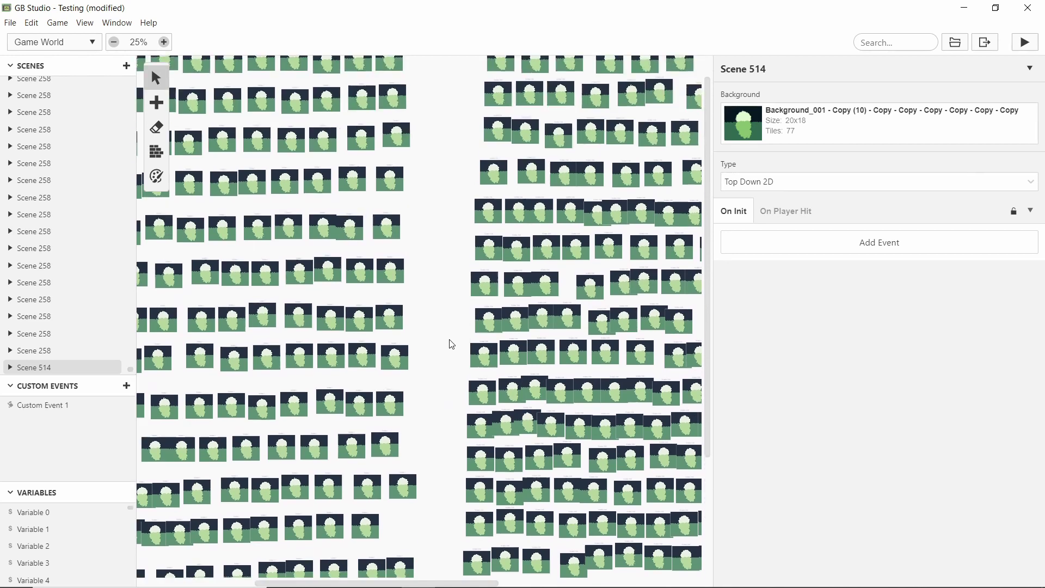
{"action": "scroll", "coordinate": [452, 343], "scroll_direction": "up", "scroll_amount": 1}
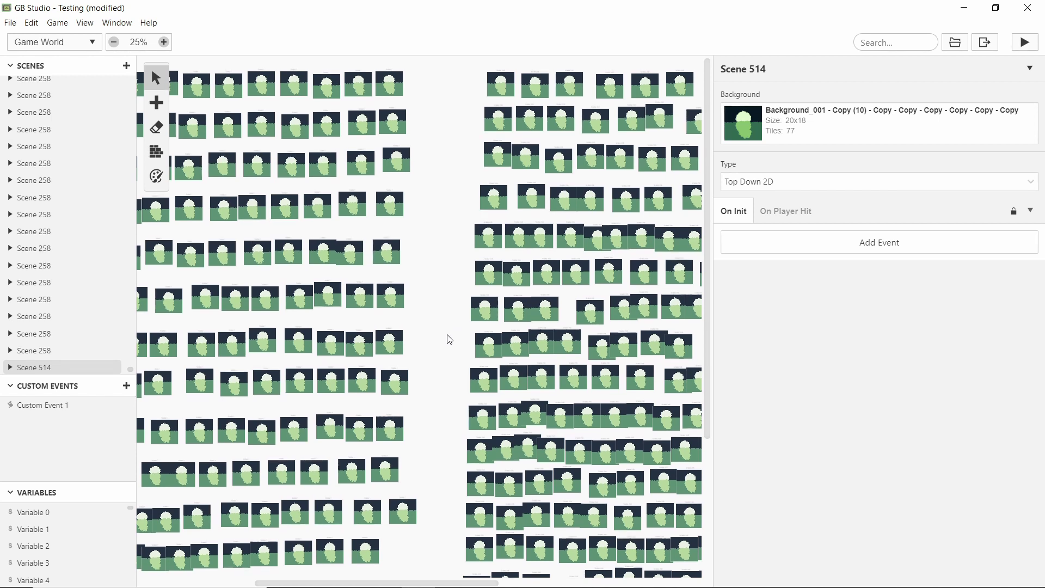
{"action": "scroll", "coordinate": [448, 448], "scroll_direction": "down", "scroll_amount": 5}
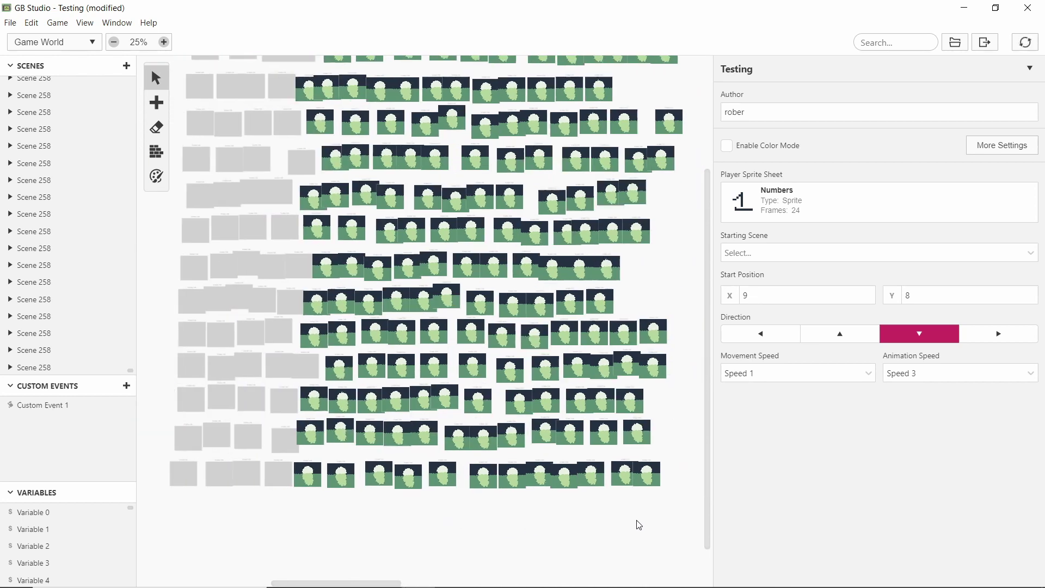
Look over the rows of the neighbouring scene blocks as far as the end of the last block
{"action": "scroll", "coordinate": [369, 528], "scroll_direction": "left", "scroll_amount": 5}
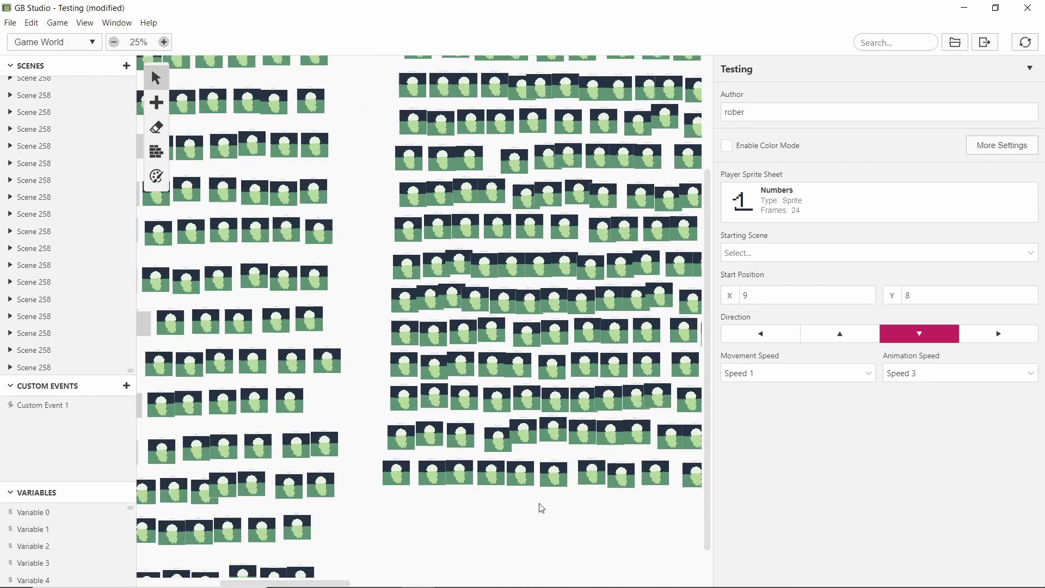
{"action": "scroll", "coordinate": [541, 508], "scroll_direction": "left", "scroll_amount": 5}
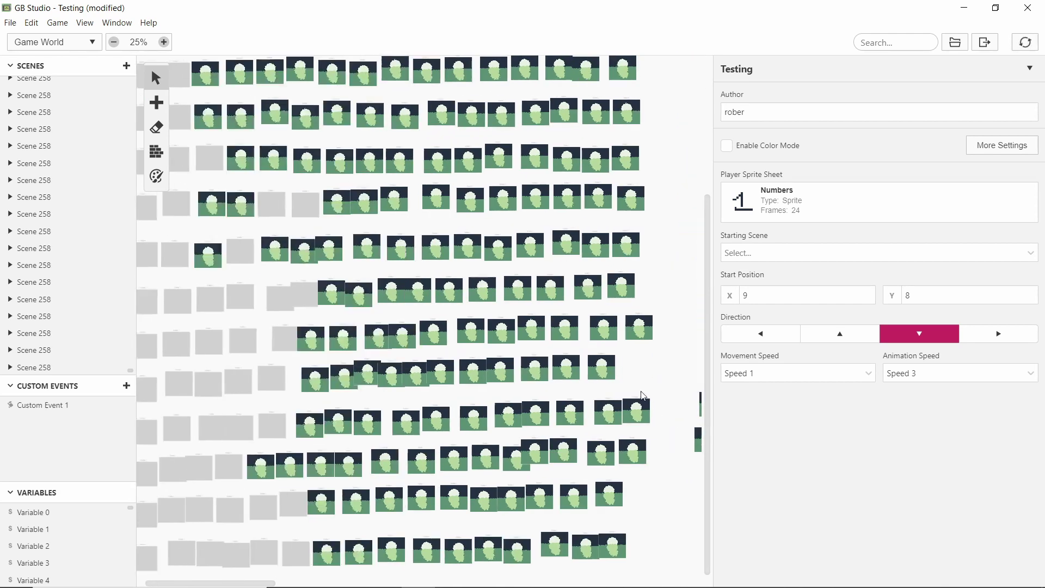
{"action": "scroll", "coordinate": [643, 395], "scroll_direction": "right", "scroll_amount": 5}
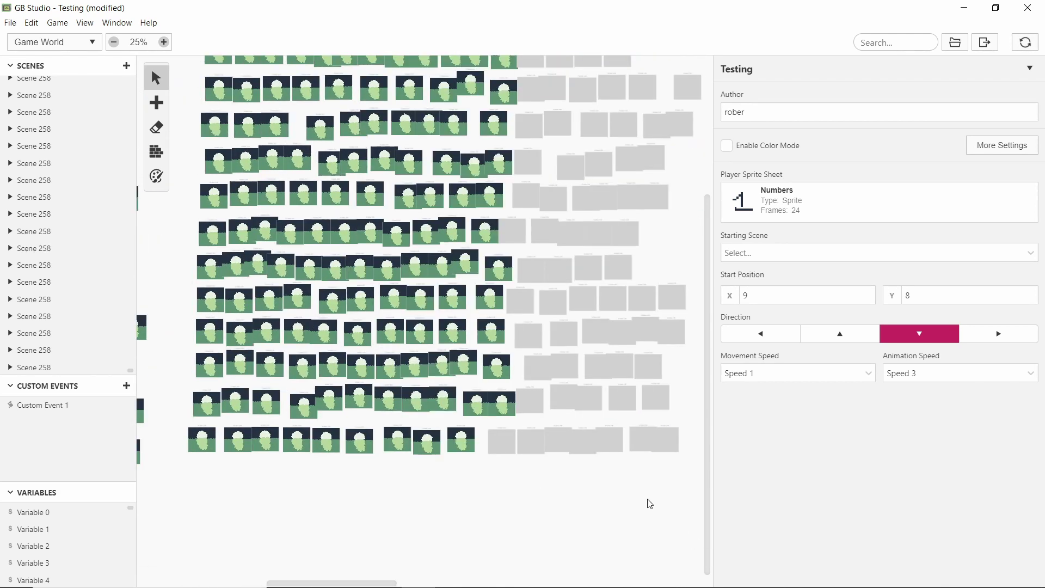
{"action": "scroll", "coordinate": [443, 497], "scroll_direction": "right", "scroll_amount": 5}
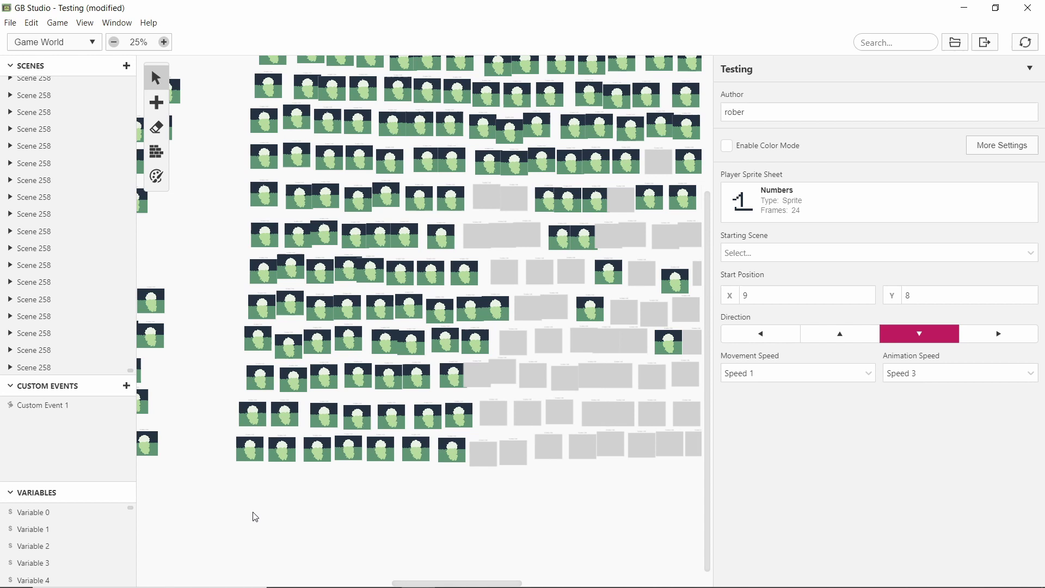
{"action": "scroll", "coordinate": [548, 501], "scroll_direction": "right", "scroll_amount": 2}
{"action": "scroll", "coordinate": [181, 490], "scroll_direction": "right", "scroll_amount": 2}
{"action": "scroll", "coordinate": [408, 489], "scroll_direction": "right", "scroll_amount": 1}
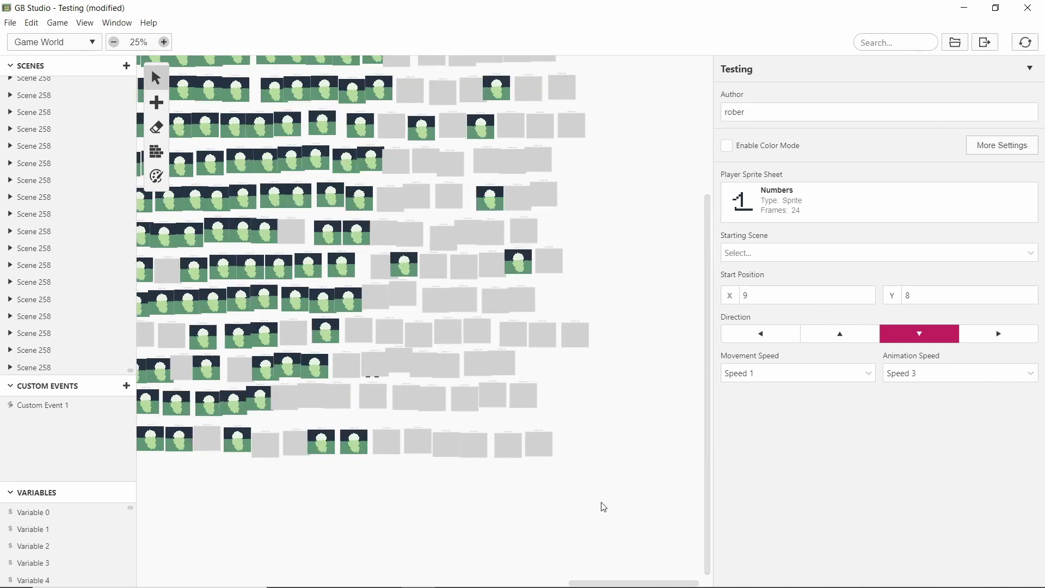
Add a test scene in the empty area below the last block to check its scene number, and delete it
{"action": "key", "text": "s"}
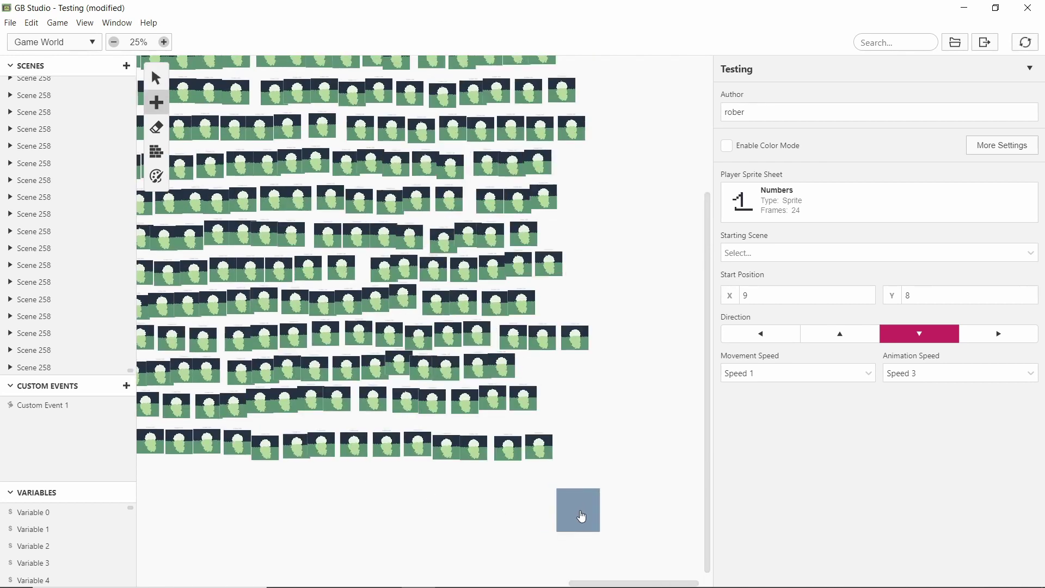
{"action": "left_click", "coordinate": [581, 515]}
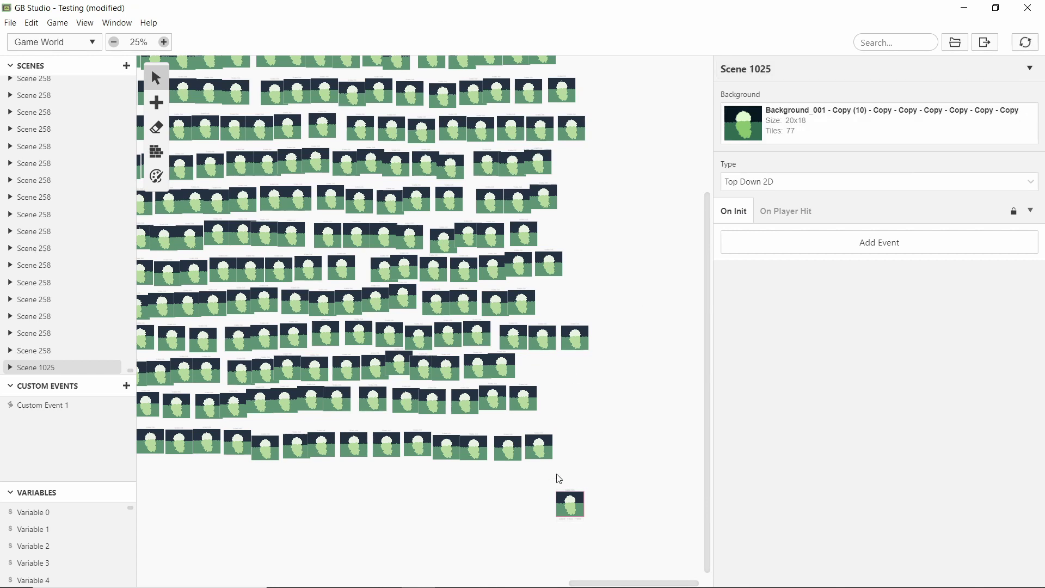
{"action": "left_click", "coordinate": [560, 529]}
{"action": "left_click", "coordinate": [563, 509]}
{"action": "key", "text": "Delete"}
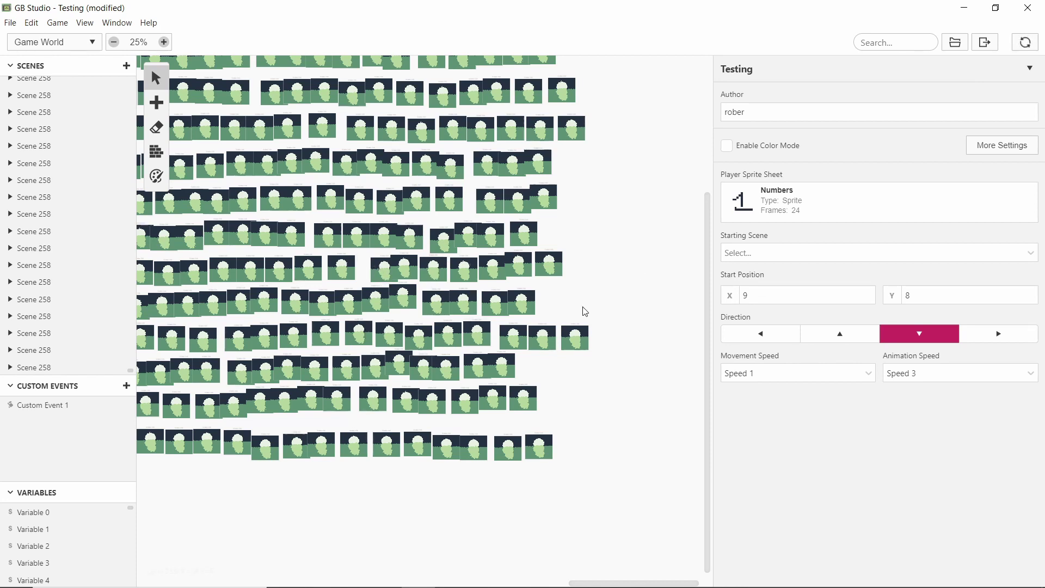
Inspect the background and the On Init and On Player Hit scripts of the rightmost scene in the last block, and clear the selection
{"action": "left_click", "coordinate": [570, 349]}
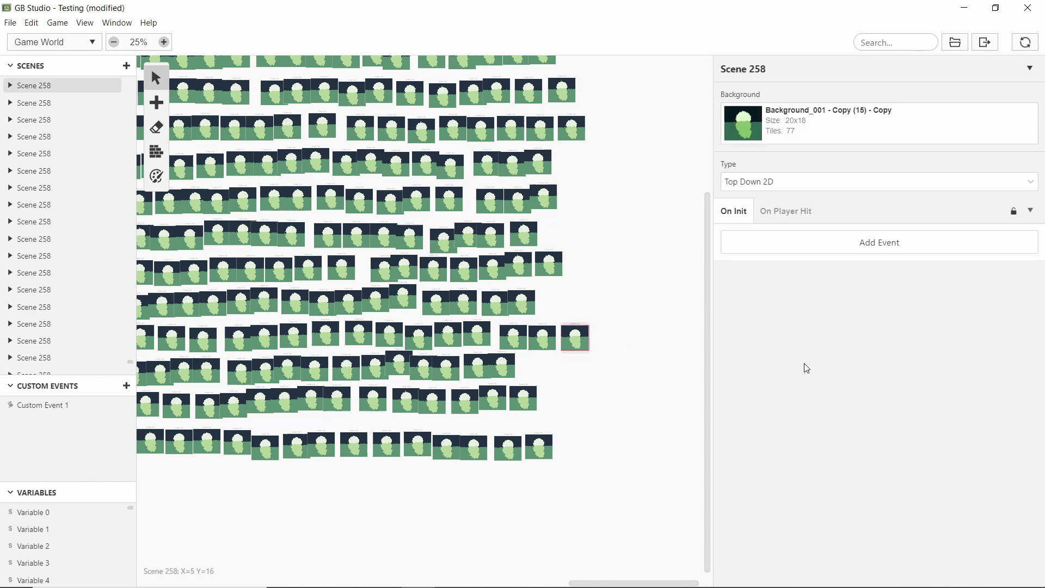
{"action": "left_click", "coordinate": [774, 211]}
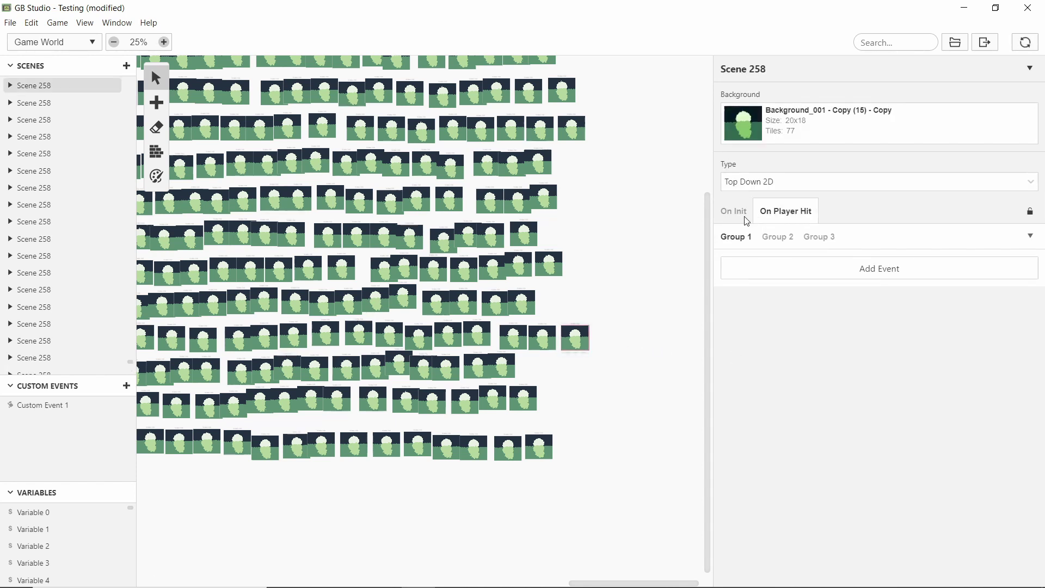
{"action": "left_click", "coordinate": [745, 215]}
{"action": "left_click", "coordinate": [606, 265]}
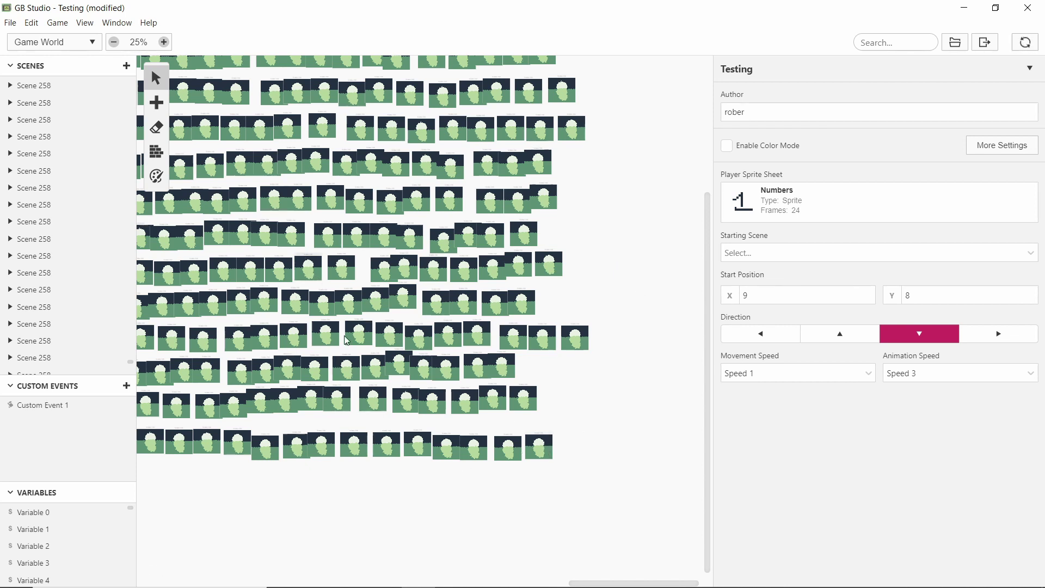
Inspect the backgrounds of the bottom row's last scene and of the last scene in a row higher up in the same block
{"action": "left_click", "coordinate": [546, 452]}
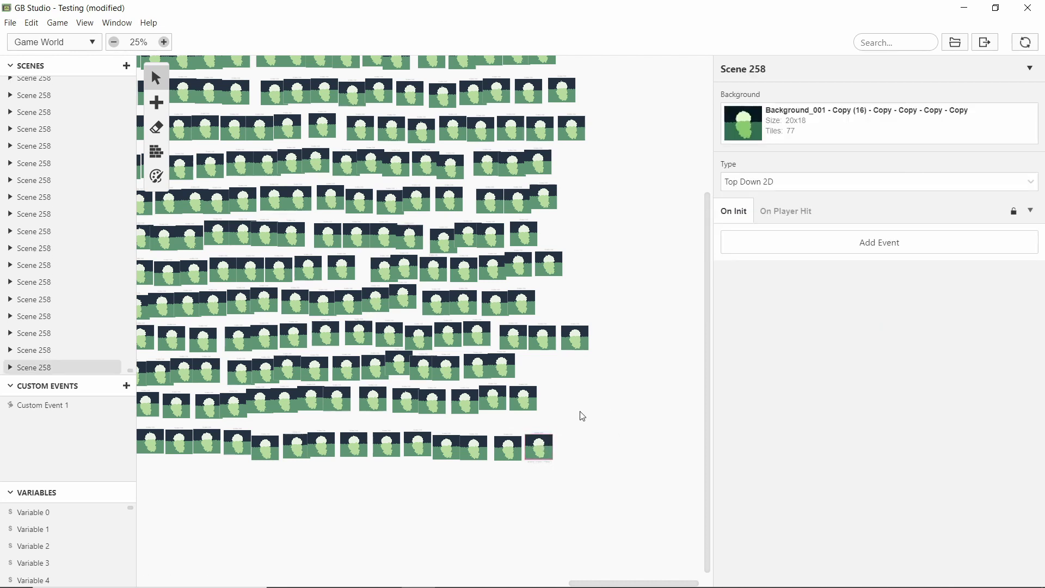
{"action": "left_click", "coordinate": [581, 443]}
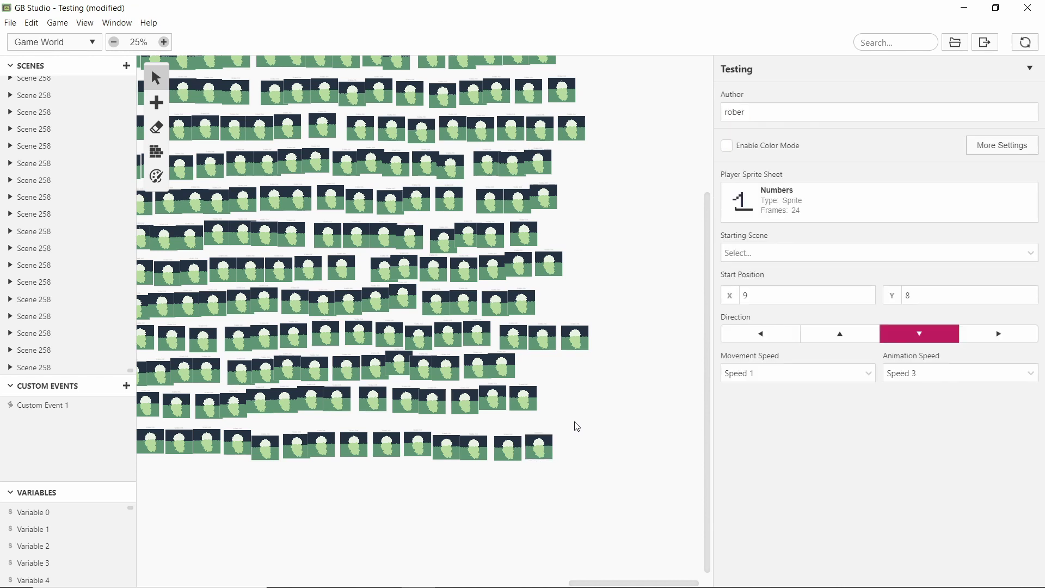
{"action": "scroll", "coordinate": [577, 426], "scroll_direction": "up", "scroll_amount": 2}
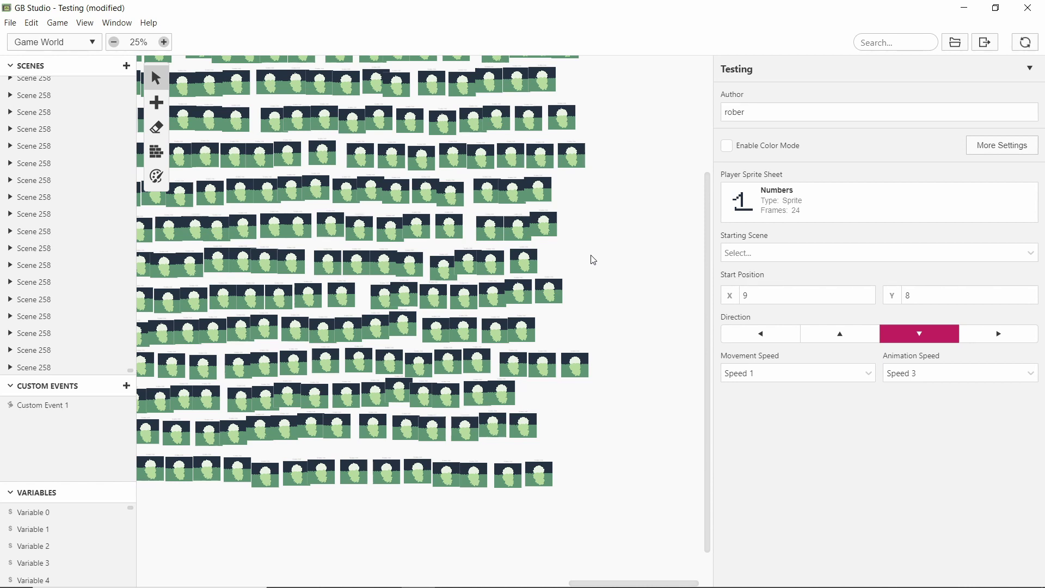
{"action": "left_click", "coordinate": [545, 293]}
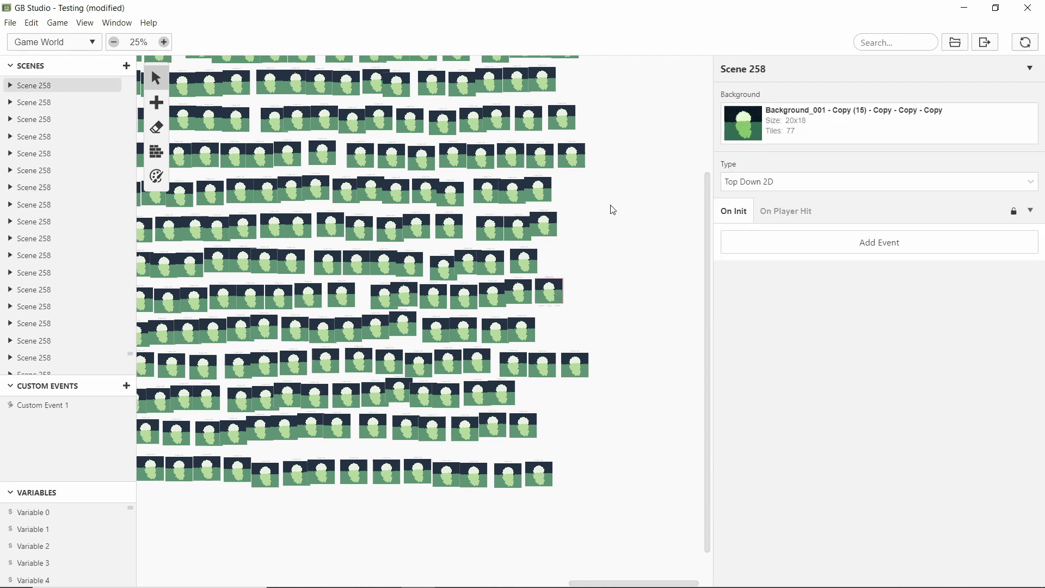
Look over all the scene blocks from the top of the last block back to the first ones
{"action": "scroll", "coordinate": [613, 210], "scroll_direction": "up", "scroll_amount": 3}
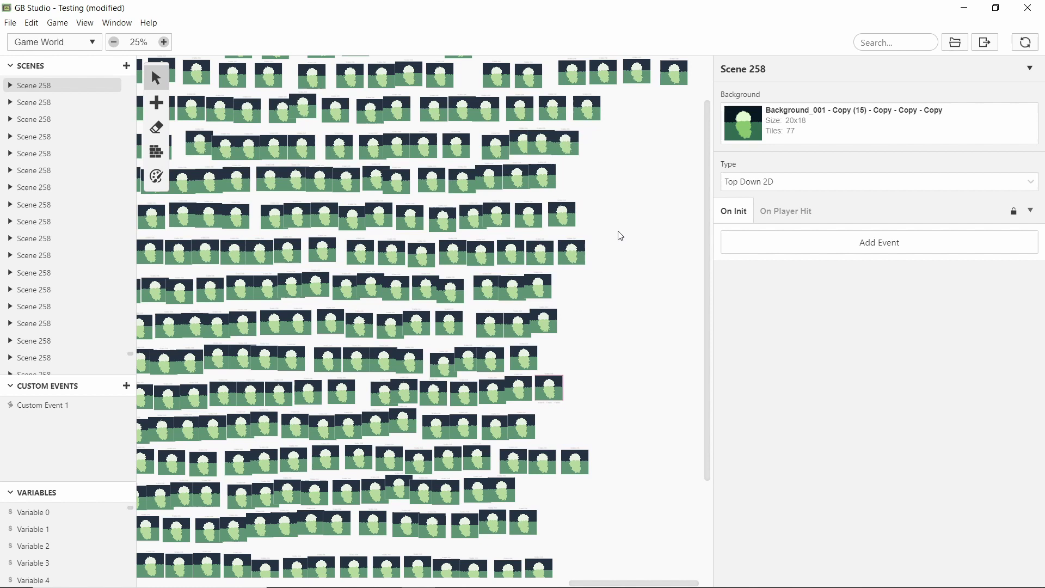
{"action": "scroll", "coordinate": [614, 261], "scroll_direction": "up", "scroll_amount": 2}
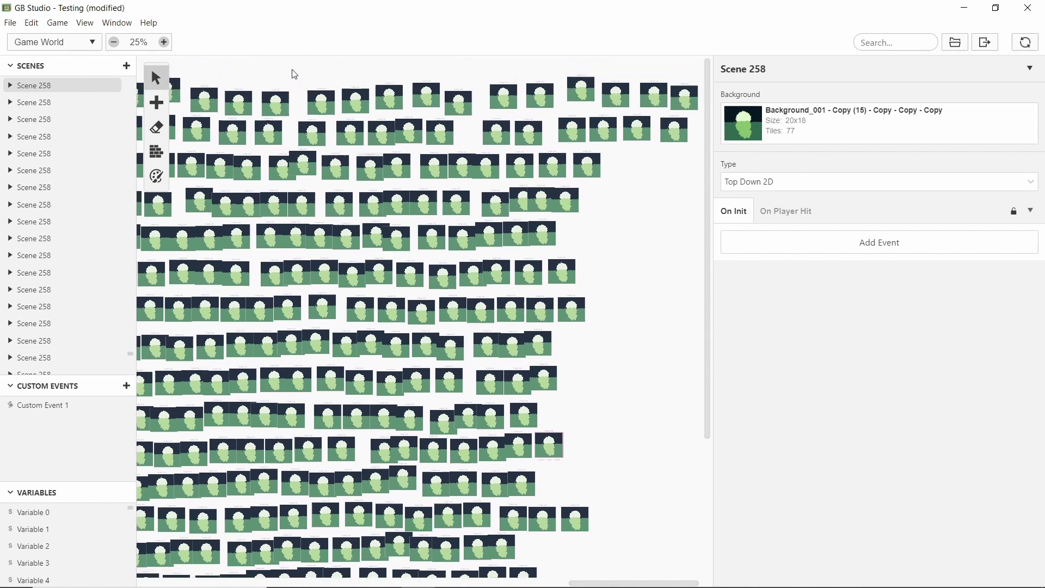
{"action": "scroll", "coordinate": [347, 75], "scroll_direction": "left", "scroll_amount": 5}
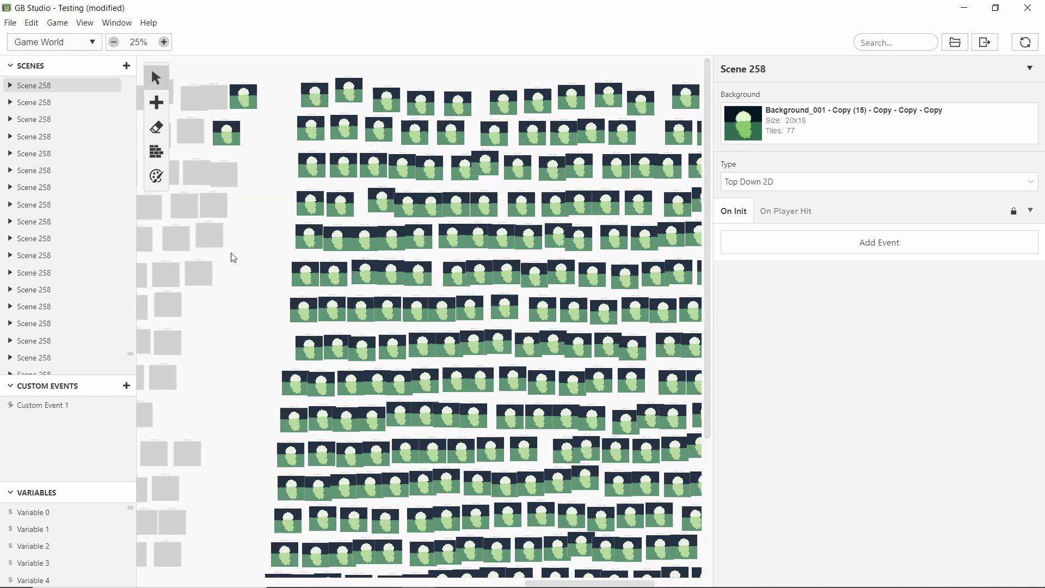
{"action": "scroll", "coordinate": [256, 258], "scroll_direction": "left", "scroll_amount": 2}
{"action": "scroll", "coordinate": [332, 348], "scroll_direction": "left", "scroll_amount": 1}
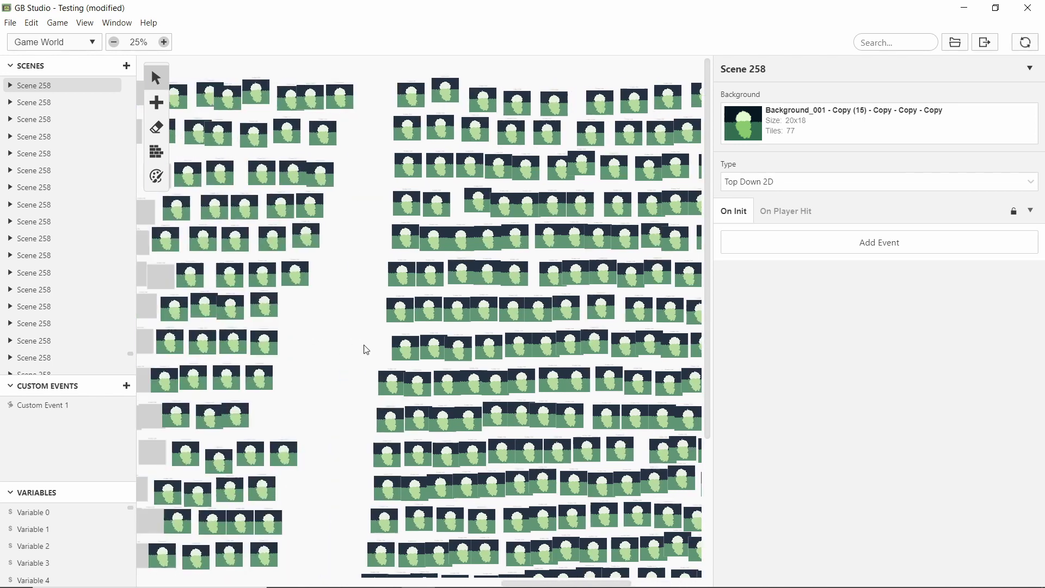
{"action": "scroll", "coordinate": [389, 351], "scroll_direction": "left", "scroll_amount": 5}
{"action": "scroll", "coordinate": [531, 350], "scroll_direction": "left", "scroll_amount": 3}
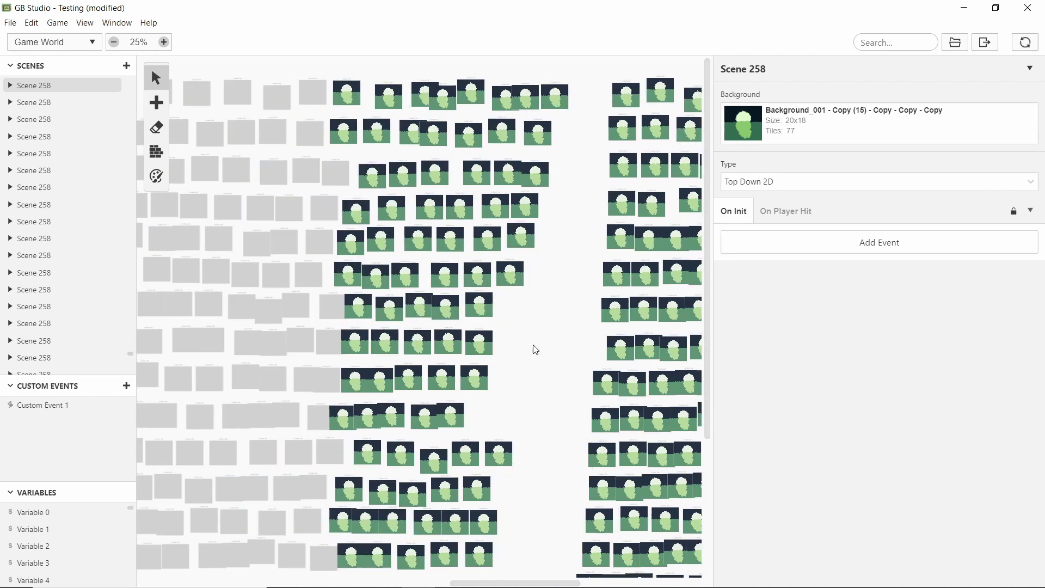
{"action": "scroll", "coordinate": [536, 350], "scroll_direction": "left", "scroll_amount": 2}
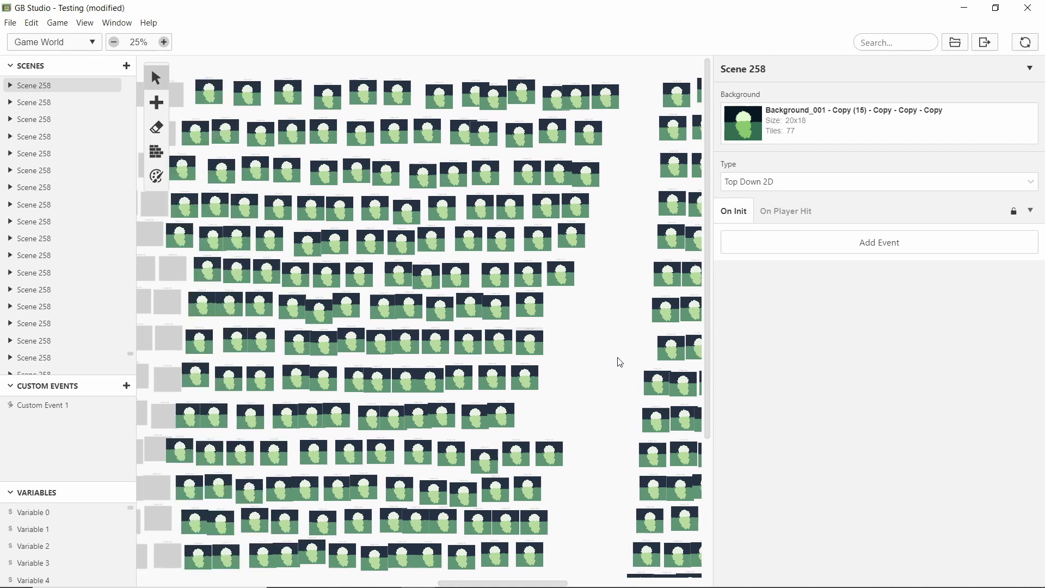
{"action": "scroll", "coordinate": [622, 343], "scroll_direction": "down", "scroll_amount": 5}
{"action": "scroll", "coordinate": [623, 343], "scroll_direction": "left", "scroll_amount": 1}
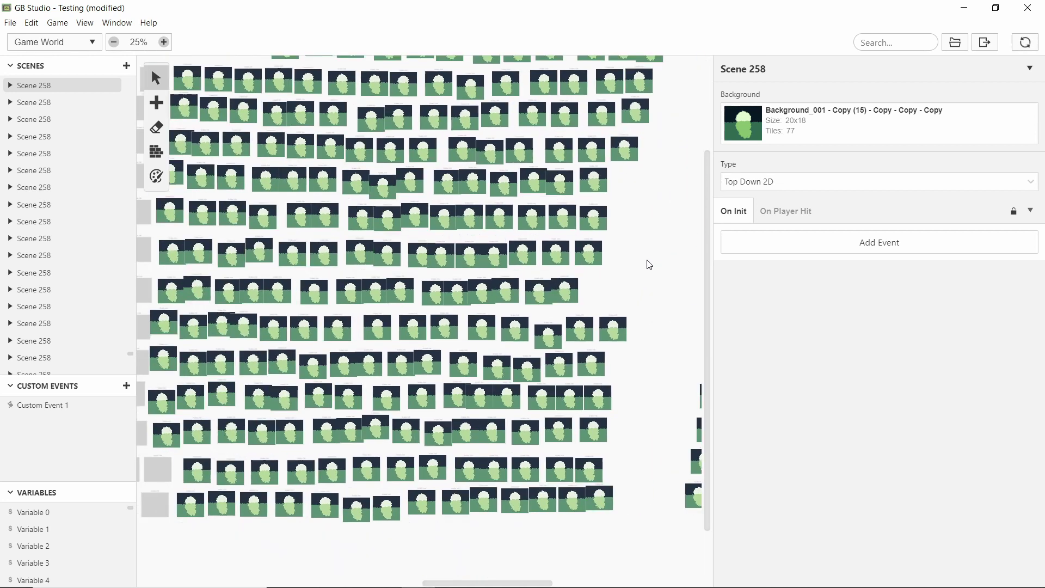
{"action": "scroll", "coordinate": [539, 558], "scroll_direction": "left", "scroll_amount": 4}
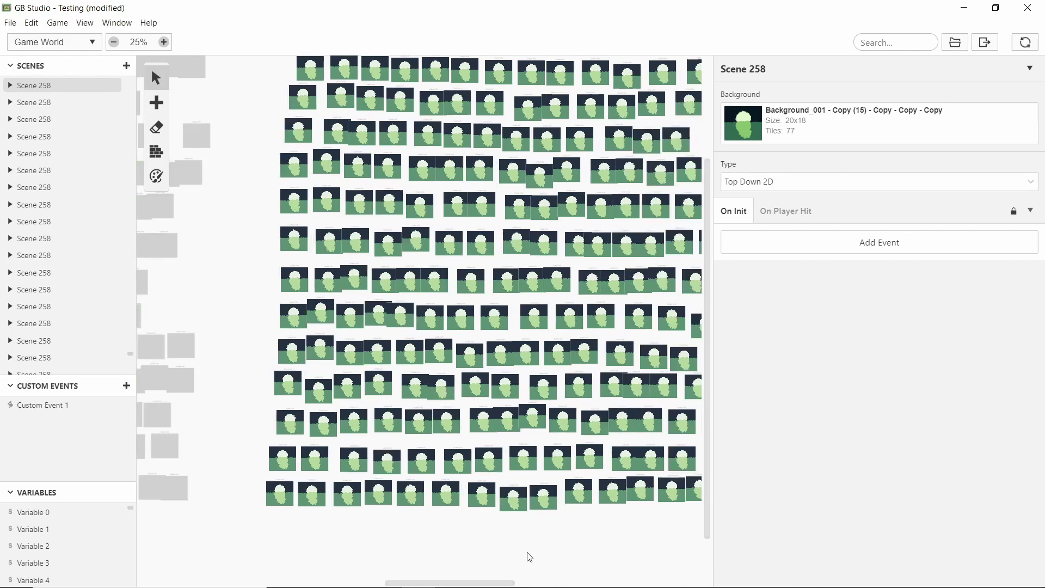
{"action": "scroll", "coordinate": [303, 555], "scroll_direction": "left", "scroll_amount": 4}
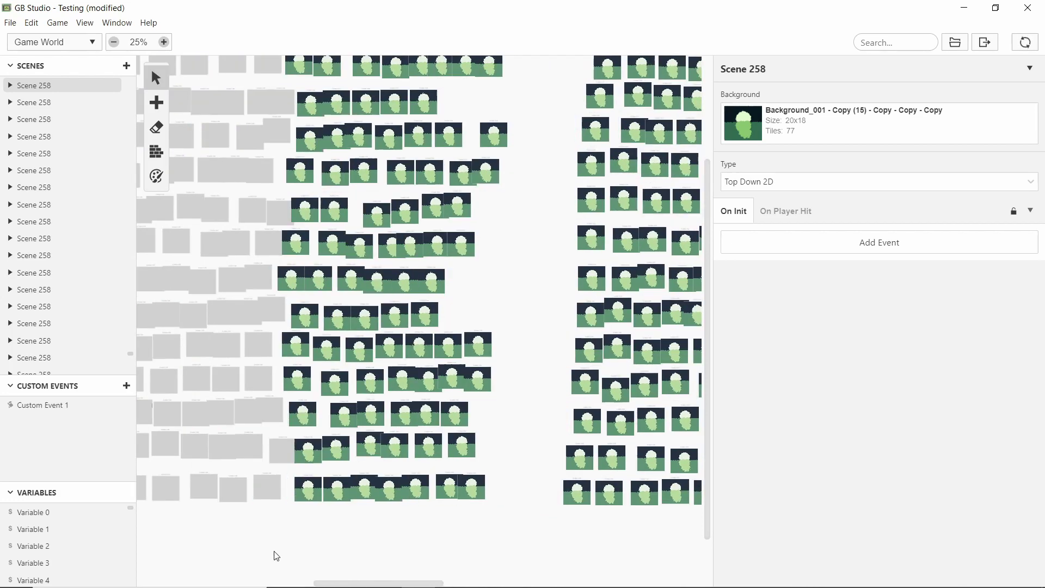
{"action": "scroll", "coordinate": [276, 555], "scroll_direction": "left", "scroll_amount": 5}
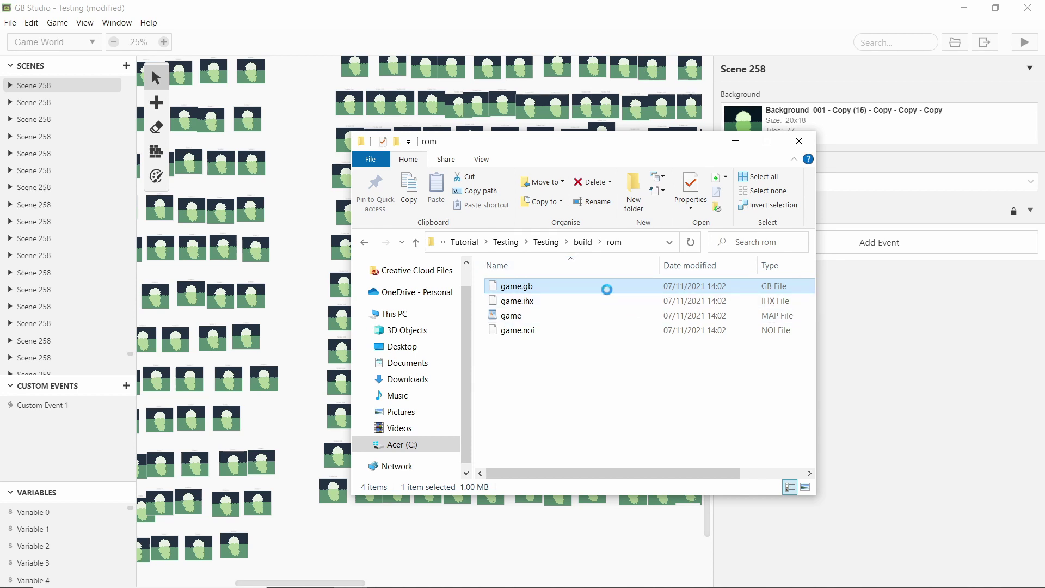
Open the properties of game.gb in the rom build folder and examine its file size
{"action": "right_click", "coordinate": [625, 294]}
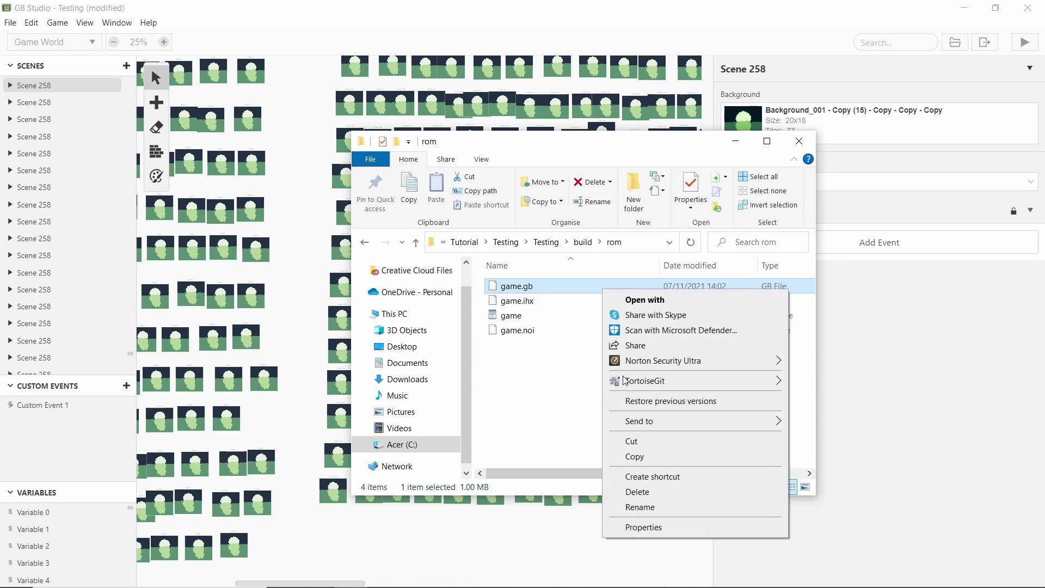
{"action": "left_click", "coordinate": [632, 527]}
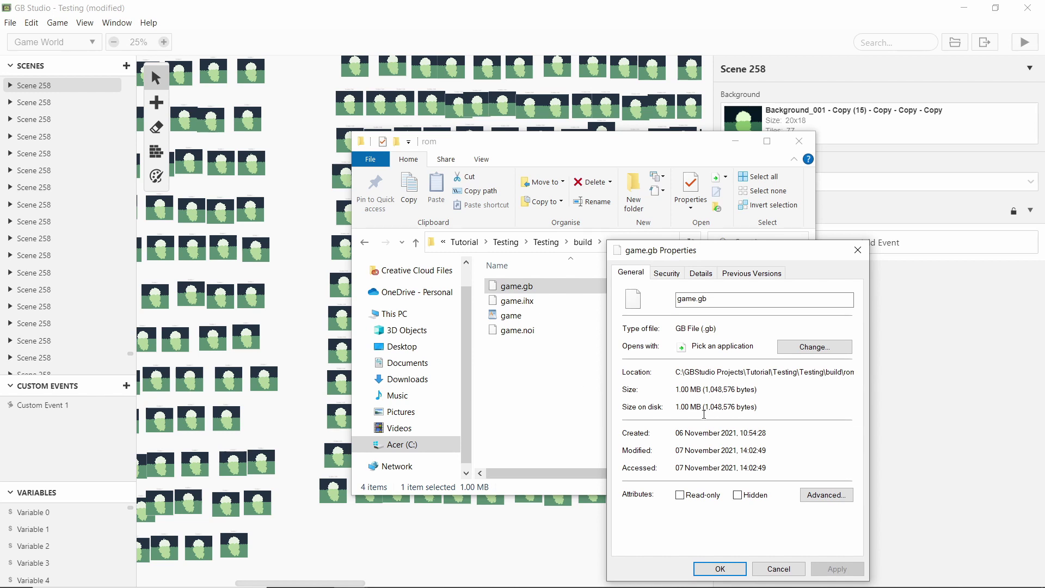
{"action": "mouse_move", "coordinate": [710, 394]}
{"action": "left_mouse_down"}
{"action": "mouse_move", "coordinate": [675, 390]}
{"action": "mouse_move", "coordinate": [692, 390]}
{"action": "left_mouse_up"}
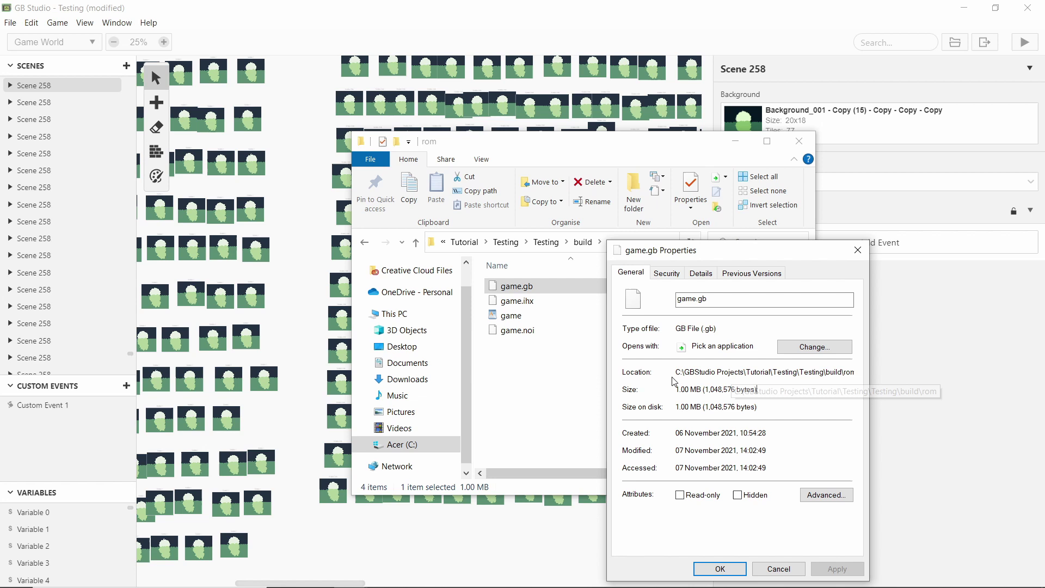
{"action": "left_click_drag", "start_coordinate": [675, 390], "coordinate": [704, 393]}
{"action": "left_click", "coordinate": [704, 393]}
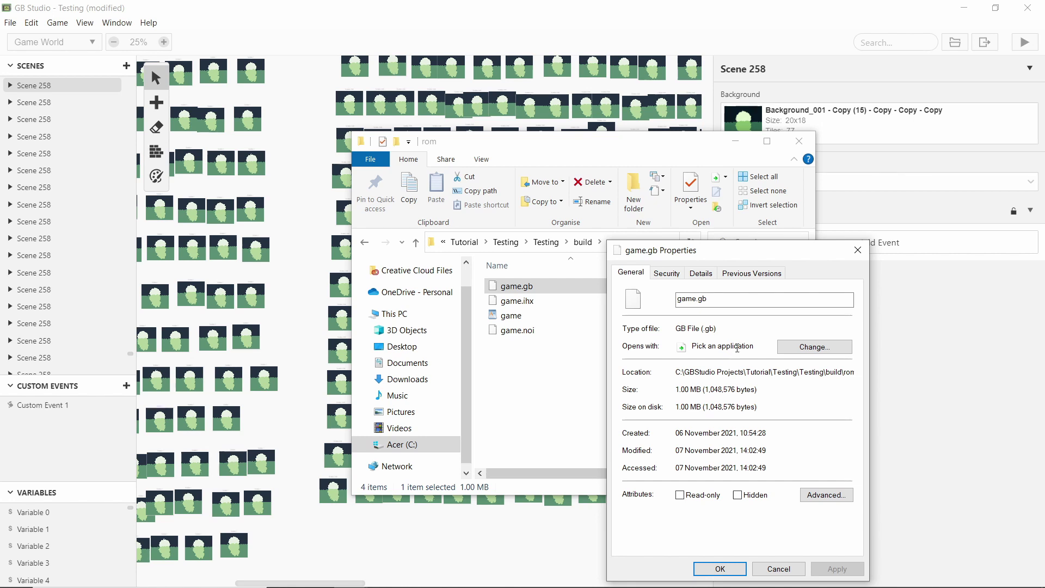
Arrange the rom folder window and the game.gb properties side by side so that both can be read
{"action": "left_click_drag", "start_coordinate": [784, 248], "coordinate": [815, 212]}
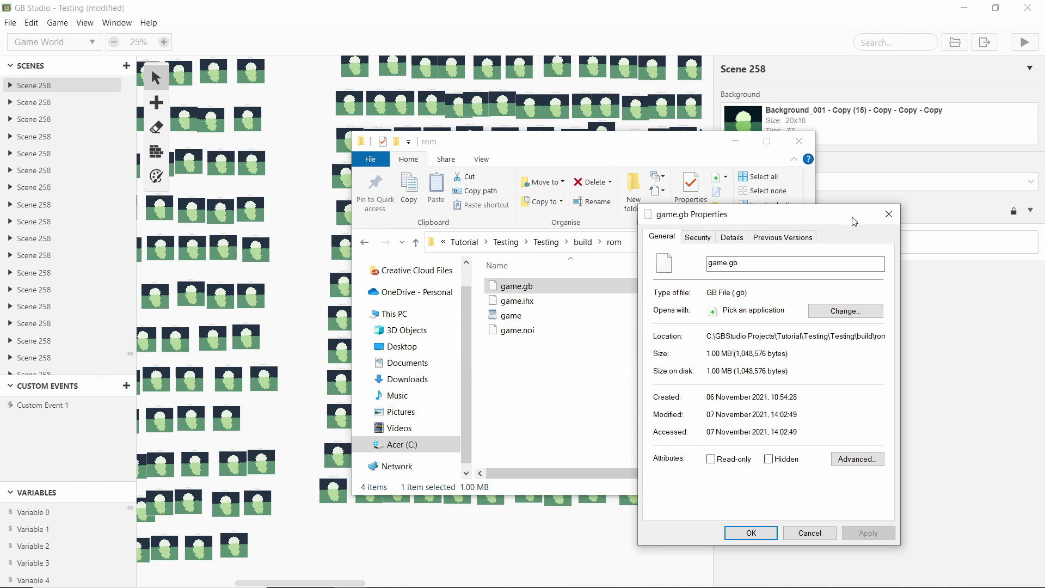
{"action": "left_click_drag", "start_coordinate": [694, 144], "coordinate": [669, 135]}
{"action": "left_click_drag", "start_coordinate": [805, 217], "coordinate": [911, 175]}
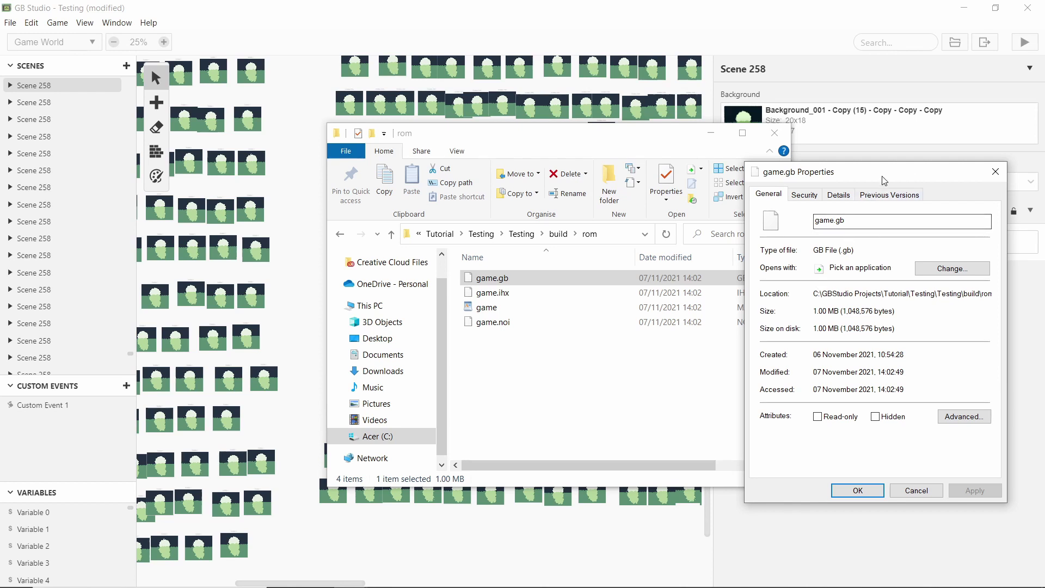
{"action": "left_click_drag", "start_coordinate": [912, 175], "coordinate": [857, 179]}
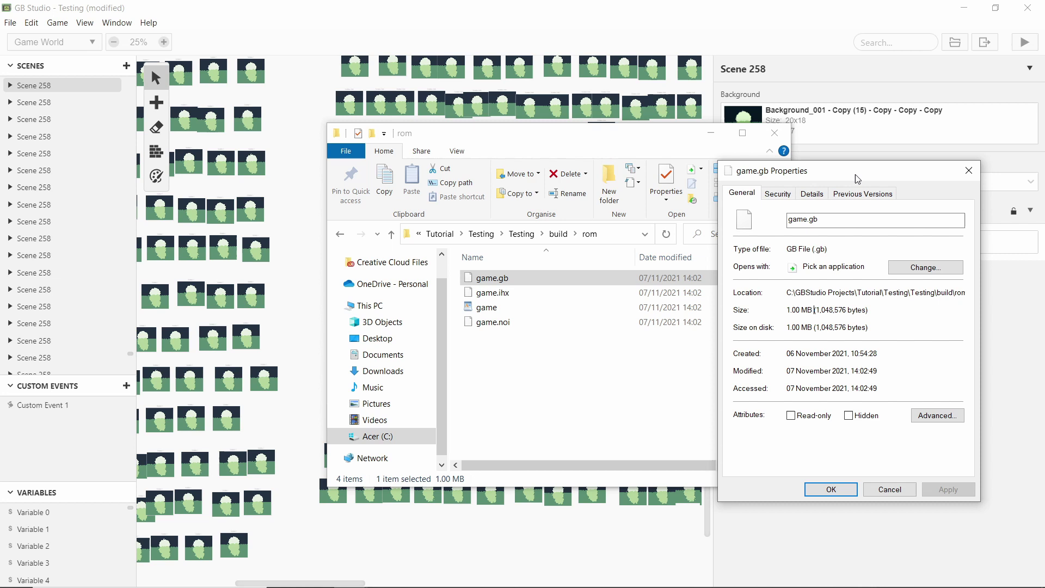
{"action": "left_click_drag", "start_coordinate": [857, 179], "coordinate": [865, 164]}
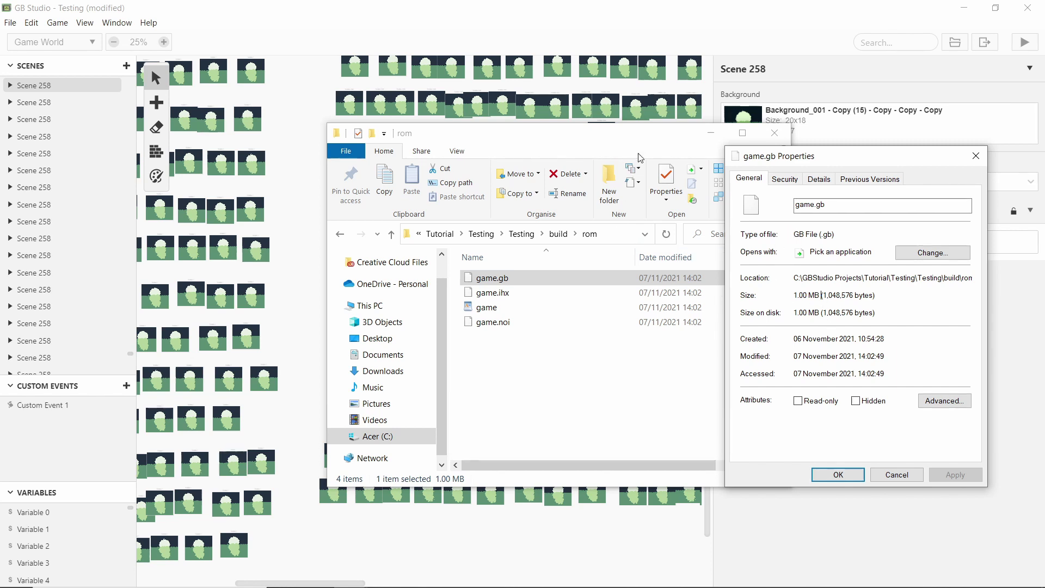
{"action": "left_click_drag", "start_coordinate": [630, 140], "coordinate": [578, 147]}
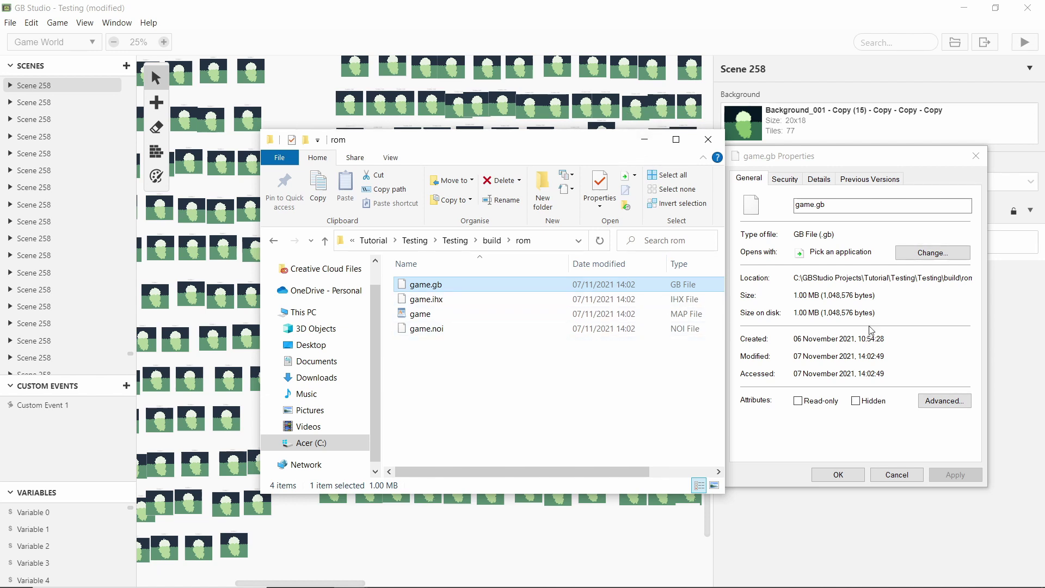
Examine the Size value in the game.gb properties beside the folder window
{"action": "left_click", "coordinate": [821, 298]}
{"action": "left_click_drag", "start_coordinate": [817, 297], "coordinate": [799, 296]}
{"action": "left_click", "coordinate": [799, 296]}
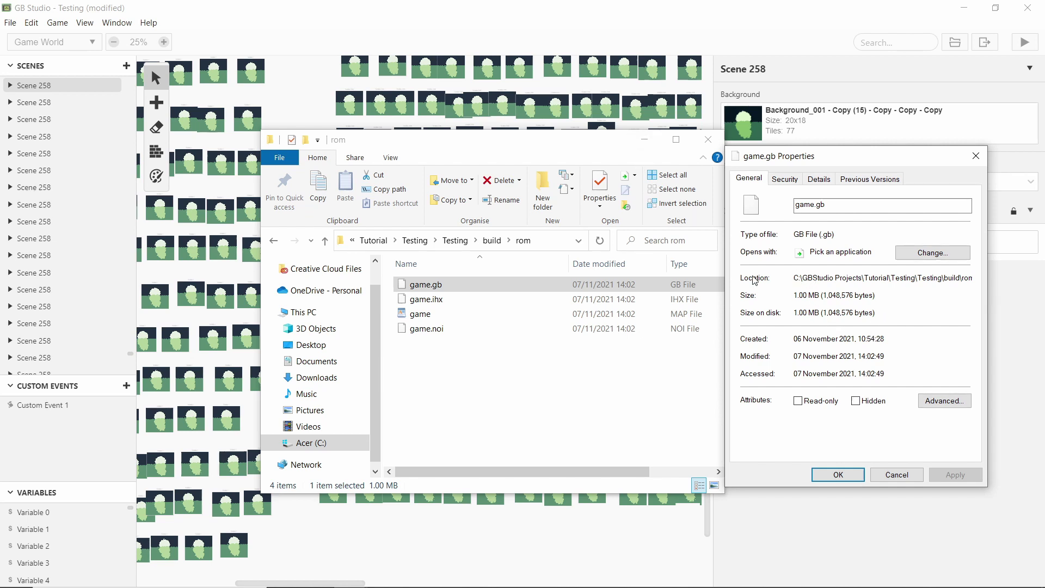
Minimize the rom folder window and bring the GB Studio project back to the front
{"action": "left_click_drag", "start_coordinate": [567, 149], "coordinate": [598, 155]}
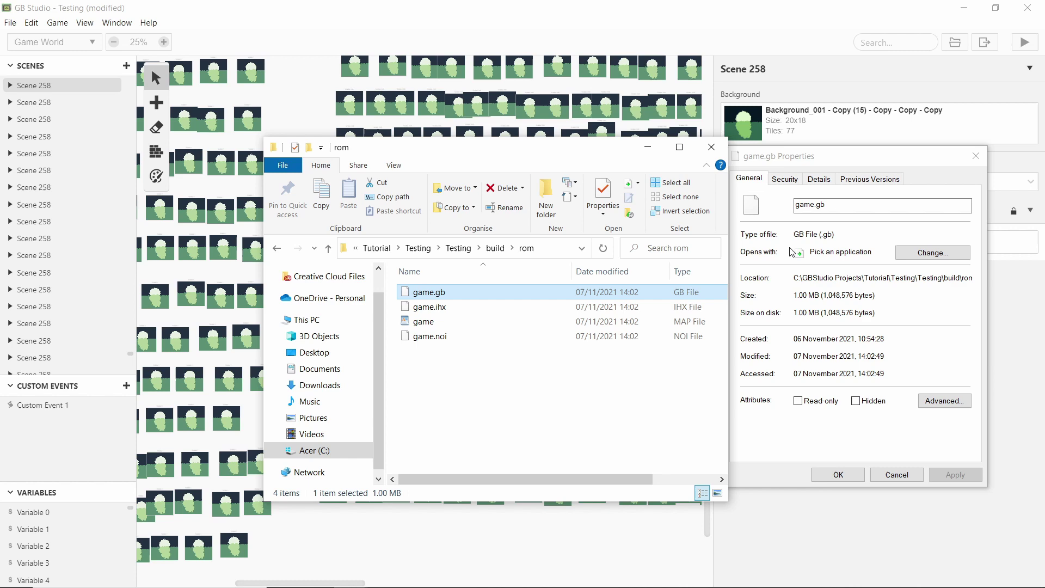
{"action": "left_click", "coordinate": [648, 147]}
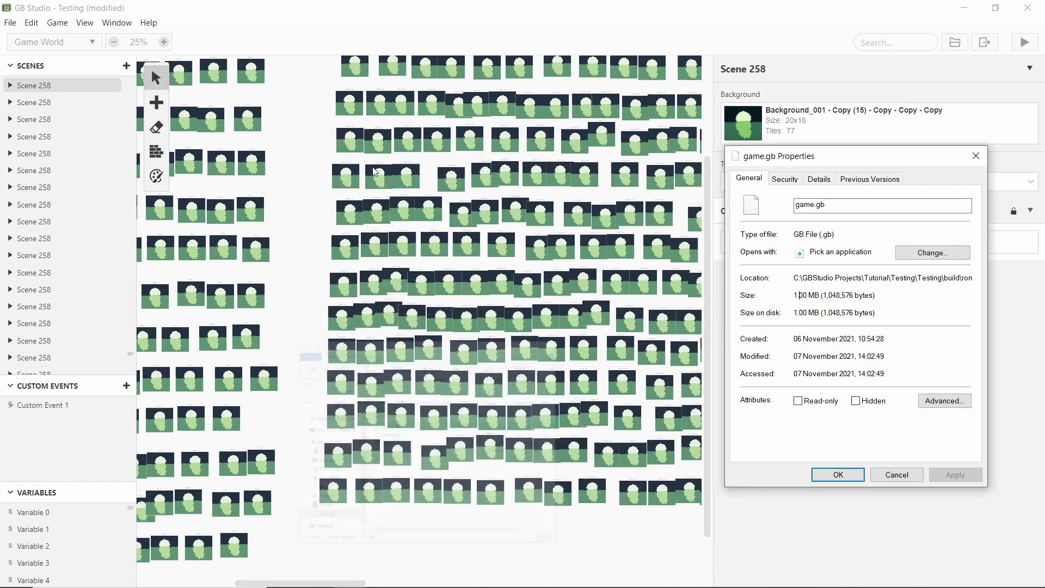
{"action": "left_click", "coordinate": [301, 218]}
Save the Testing project
{"action": "scroll", "coordinate": [311, 288], "scroll_direction": "up", "scroll_amount": 5}
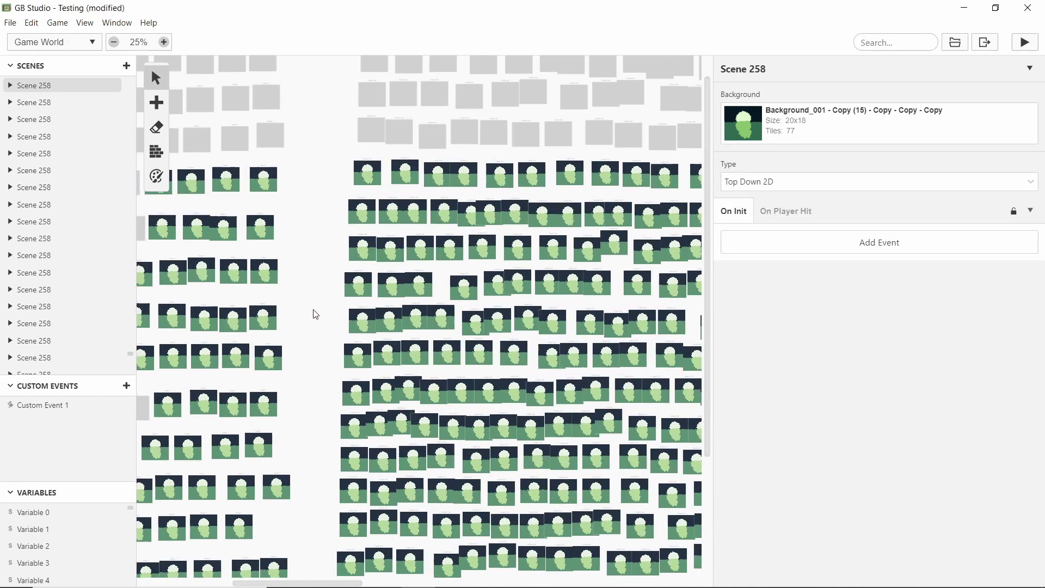
{"action": "scroll", "coordinate": [318, 300], "scroll_direction": "down", "scroll_amount": 2}
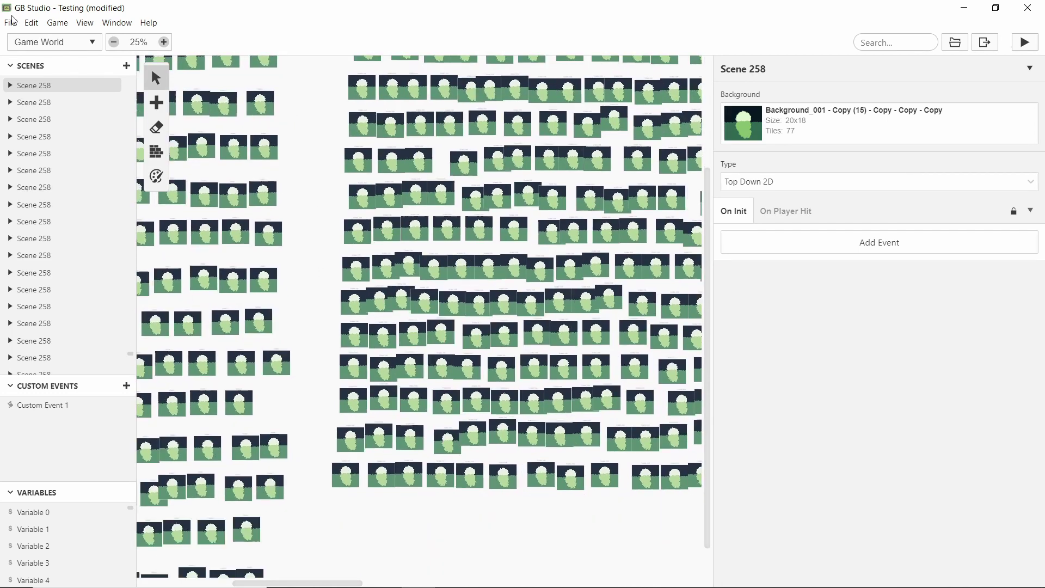
{"action": "left_click", "coordinate": [11, 22]}
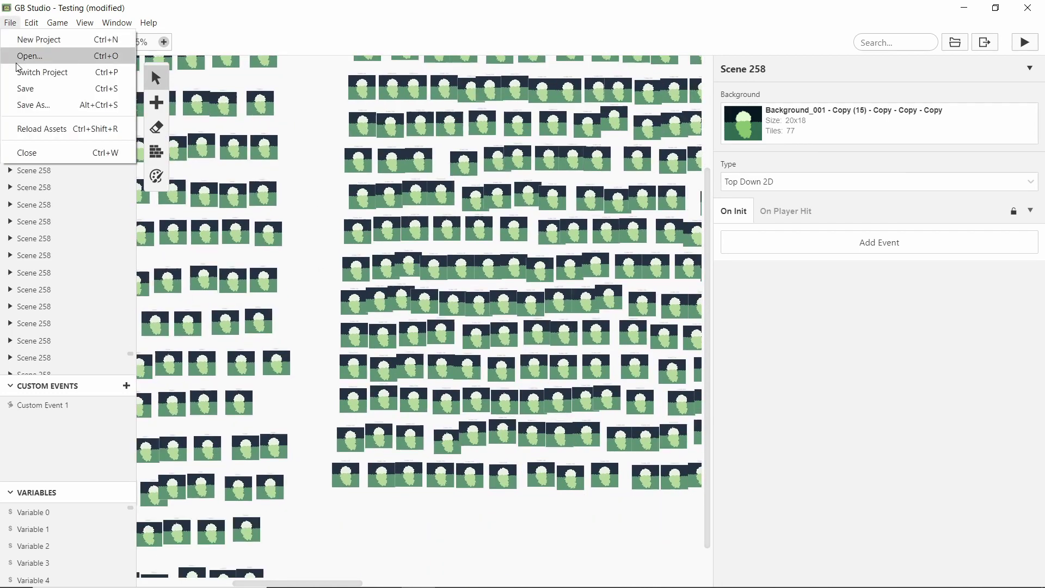
{"action": "left_click", "coordinate": [23, 88]}
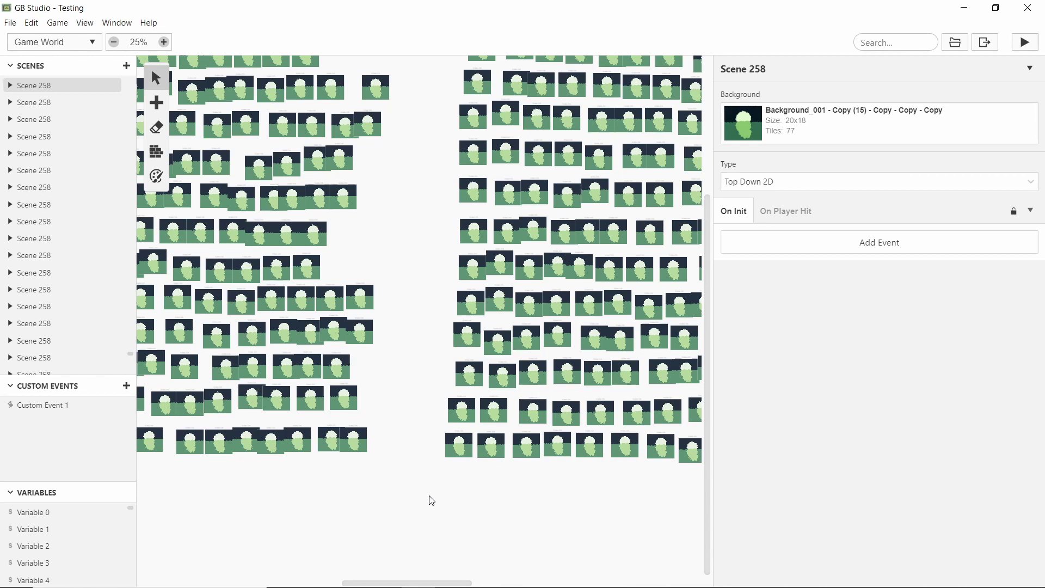
Place a 1 by 2 trigger at X 19, Y 8 on the right edge of a scene at the left side of a scene block
{"action": "mouse_move", "coordinate": [169, 108]}
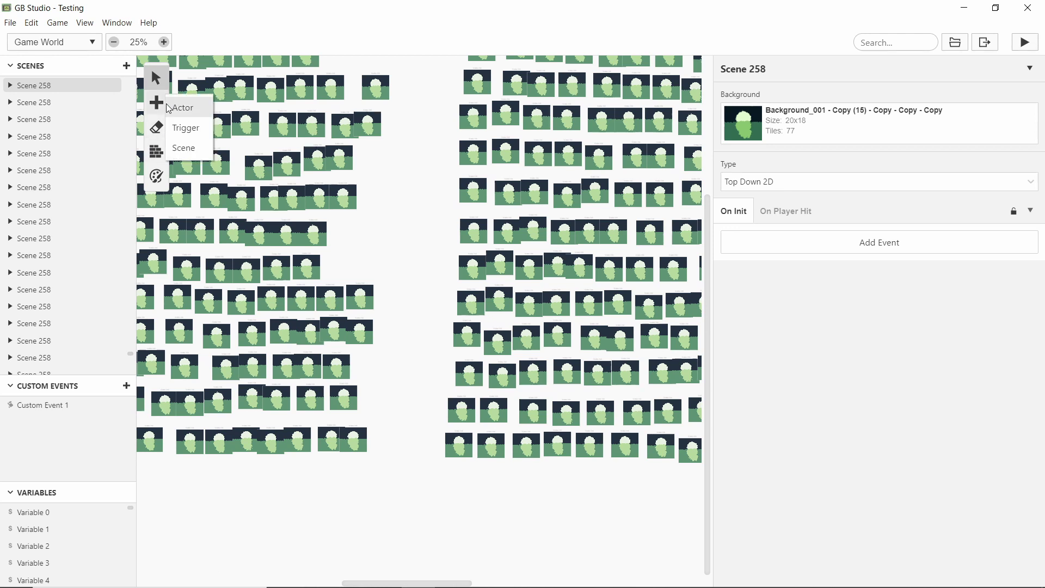
{"action": "left_click", "coordinate": [188, 128]}
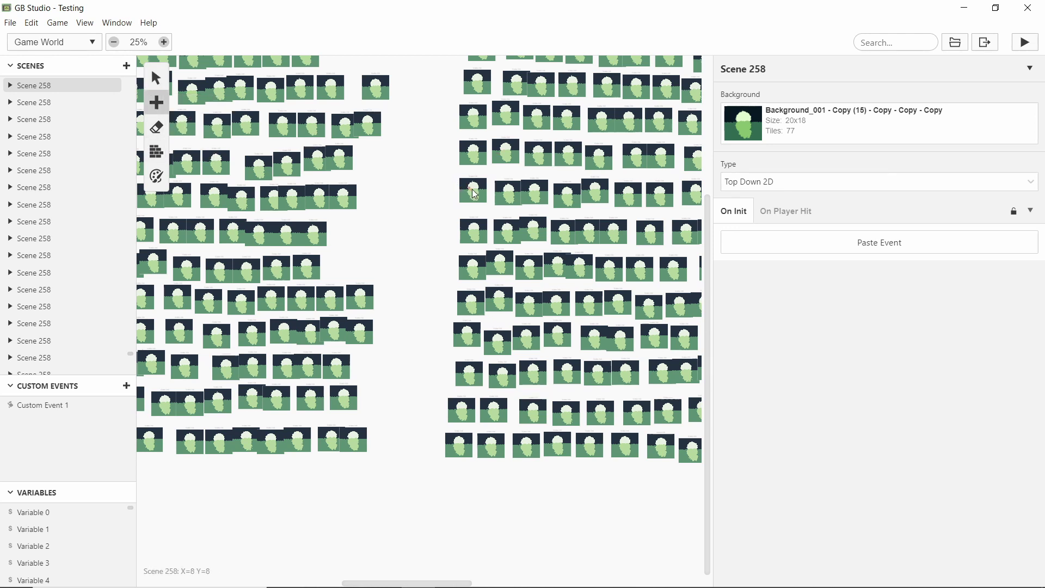
{"action": "scroll", "coordinate": [475, 194], "scroll_direction": "up", "scroll_amount": 5, "text": "ctrl"}
{"action": "left_click", "coordinate": [523, 193]}
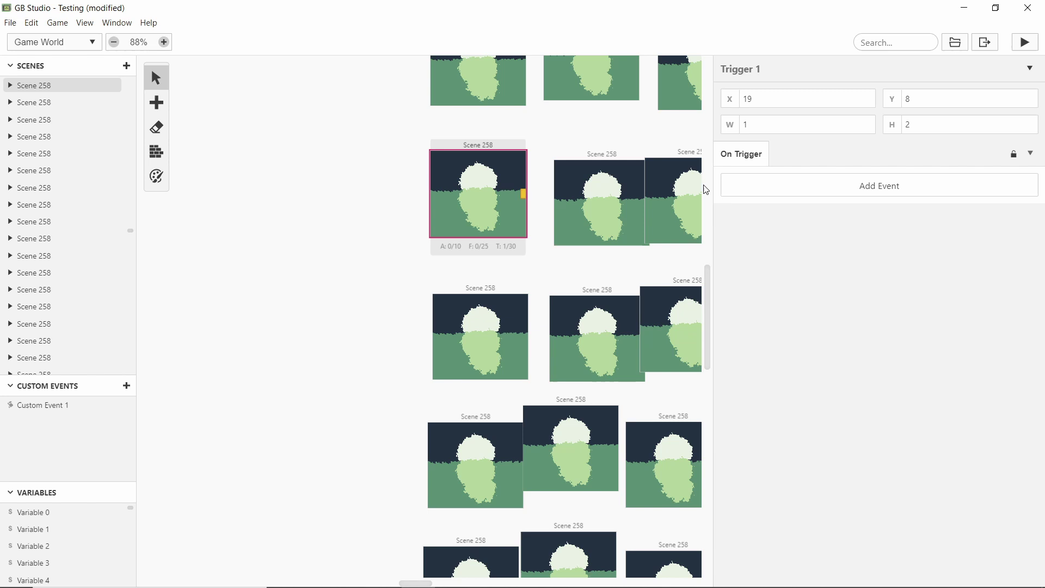
Add a Change Scene event targeting Scene 258 to the new trigger, and check the scene and the trigger
{"action": "left_click", "coordinate": [835, 186]}
{"action": "type", "text": "ch"}
{"action": "left_click", "coordinate": [499, 121]}
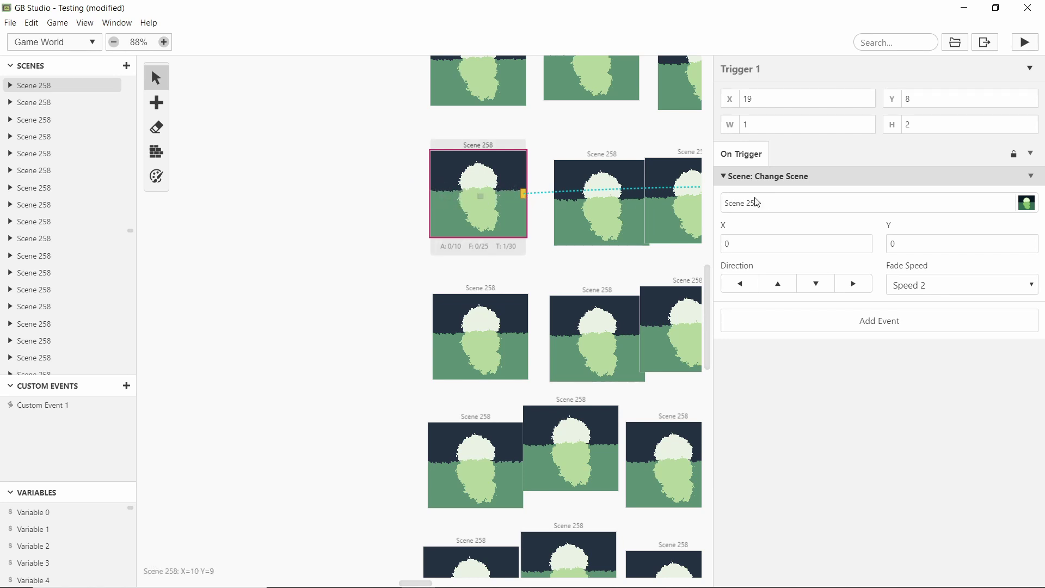
{"action": "left_click", "coordinate": [480, 207]}
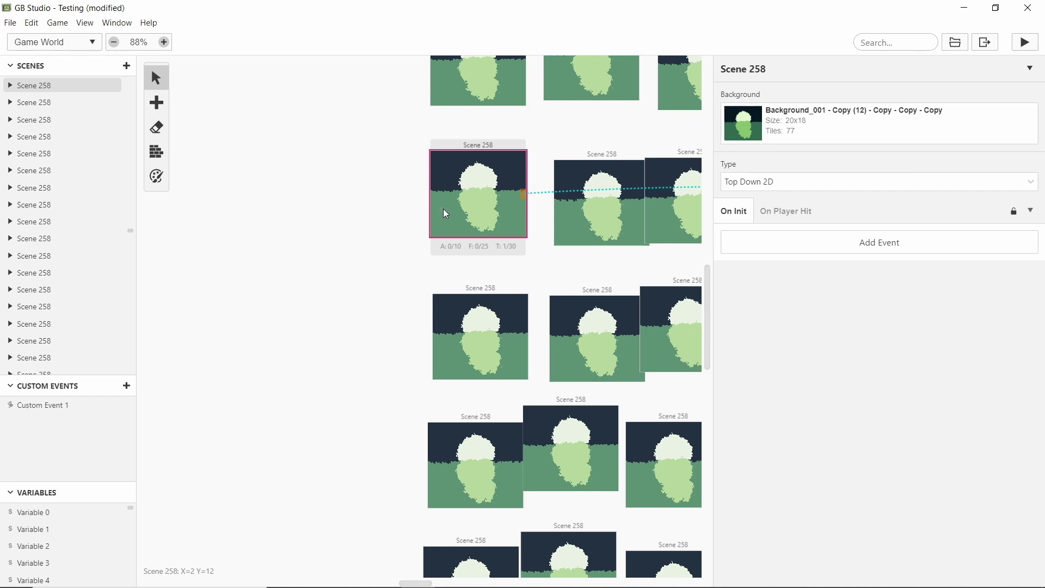
{"action": "left_click", "coordinate": [522, 196]}
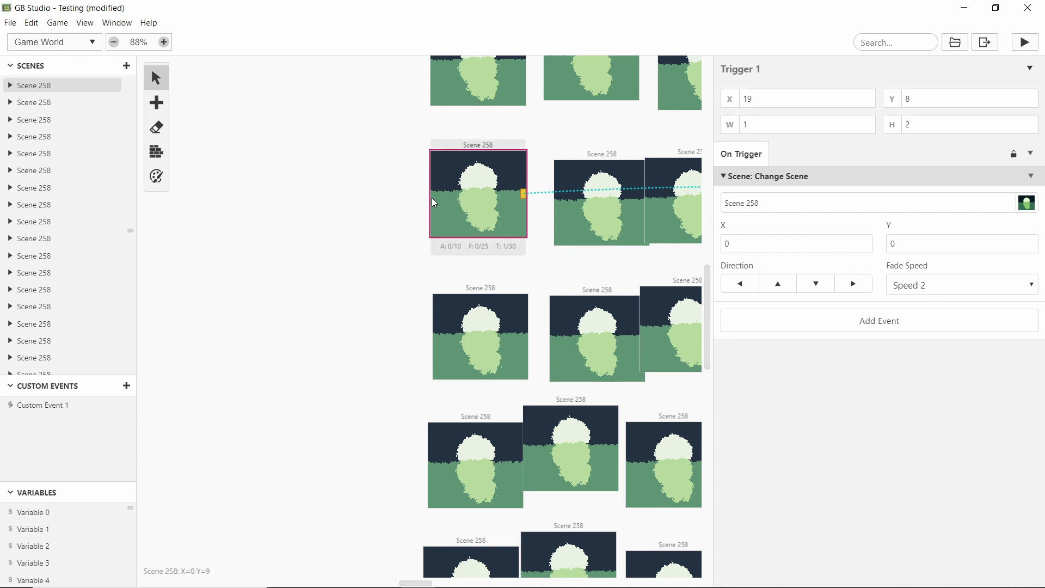
Compare the backgrounds assigned to two vertically adjacent scenes at a block's left edge and look over the neighbouring blocks
{"action": "left_click", "coordinate": [324, 252]}
{"action": "scroll", "coordinate": [266, 252], "scroll_direction": "up", "scroll_amount": 5, "text": "ctrl"}
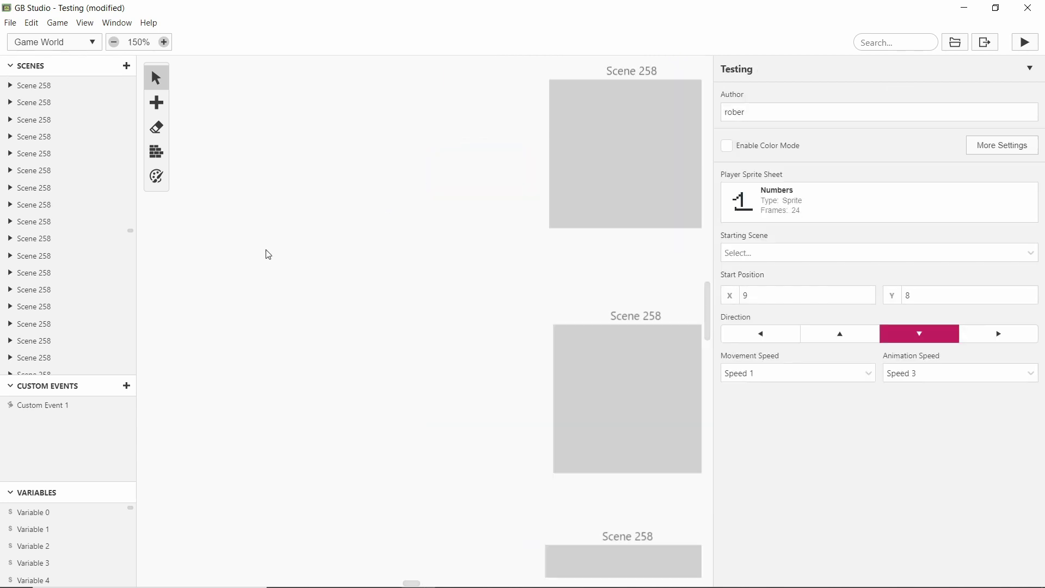
{"action": "scroll", "coordinate": [269, 255], "scroll_direction": "down", "scroll_amount": 5, "text": "ctrl"}
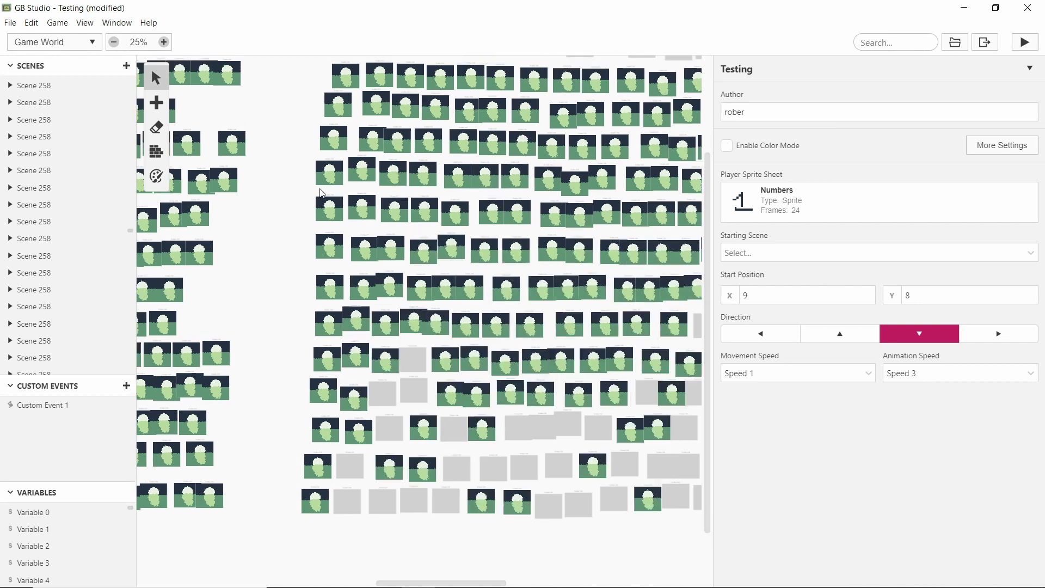
{"action": "left_click", "coordinate": [320, 211]}
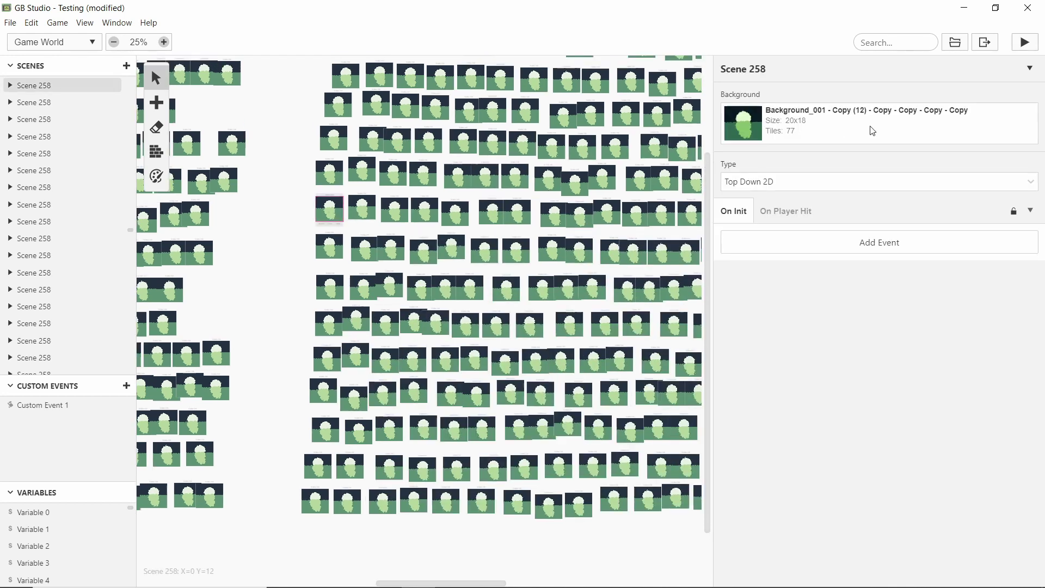
{"action": "left_click", "coordinate": [332, 252]}
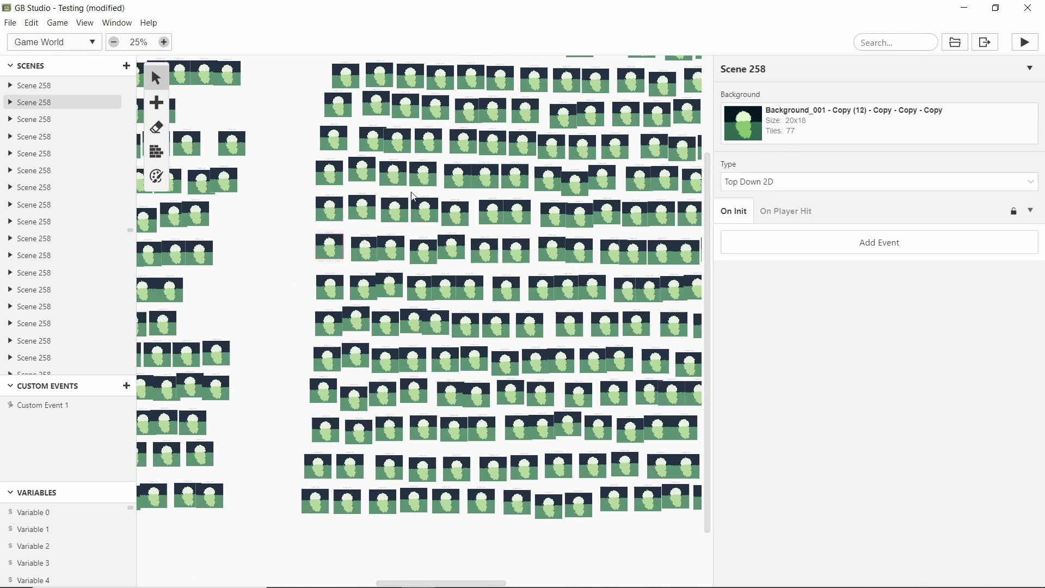
{"action": "scroll", "coordinate": [457, 344], "scroll_direction": "left", "scroll_amount": 4}
{"action": "scroll", "coordinate": [457, 345], "scroll_direction": "up", "scroll_amount": 2}
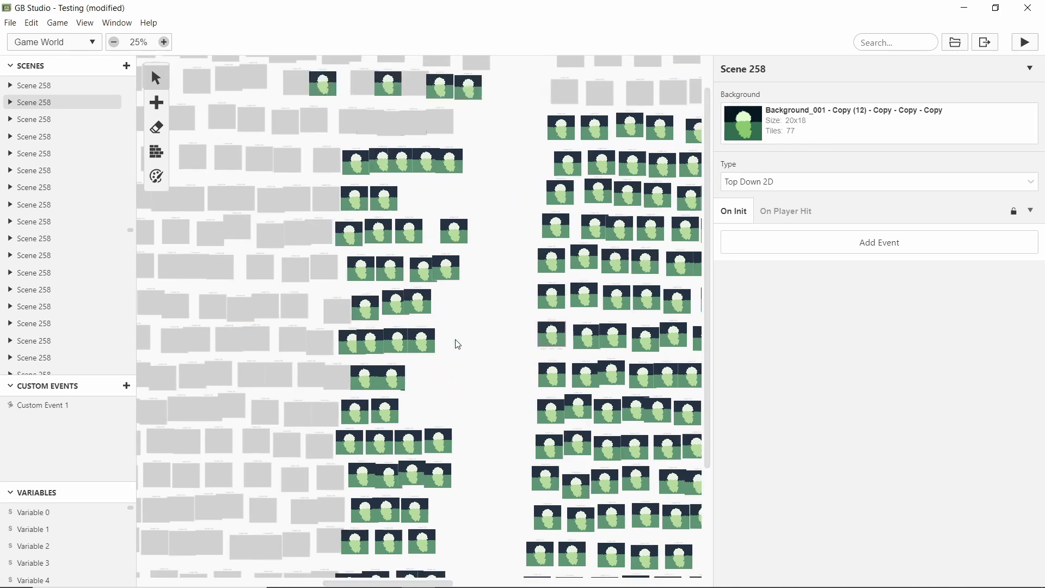
{"action": "scroll", "coordinate": [457, 345], "scroll_direction": "left", "scroll_amount": 2}
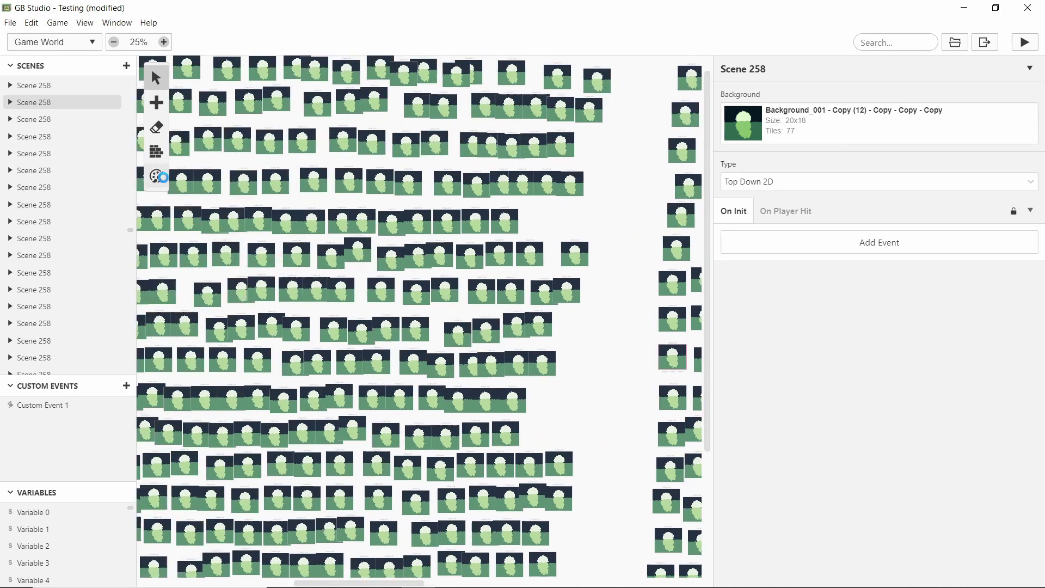
Enable color mode for the project by way of the colorize tool
{"action": "left_click", "coordinate": [158, 175]}
{"action": "left_click", "coordinate": [479, 312]}
{"action": "left_click", "coordinate": [87, 24]}
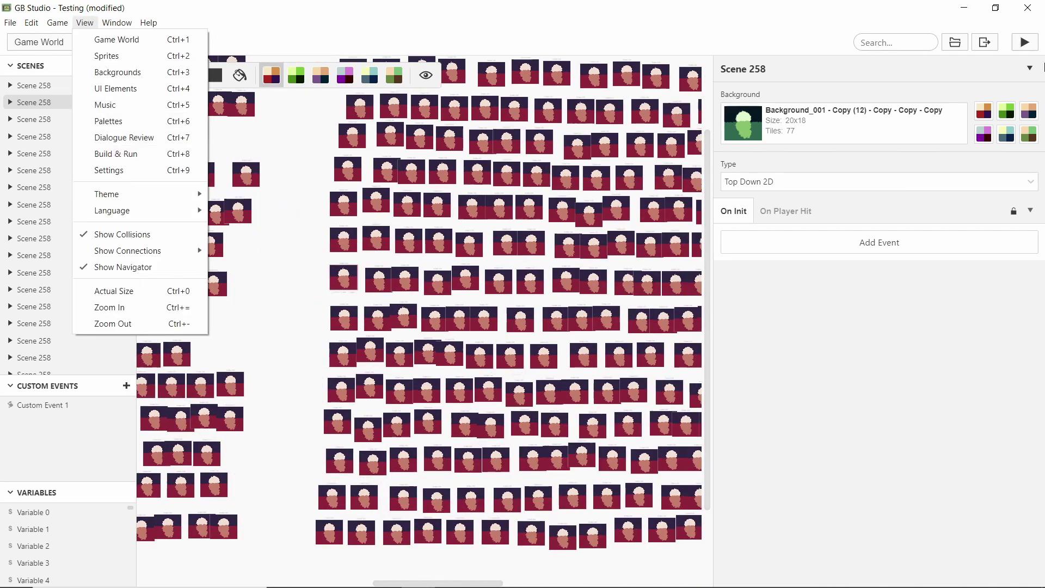
Build the game with color mode enabled and examine the generated and compiled files in the build log
{"action": "left_click", "coordinate": [315, 203]}
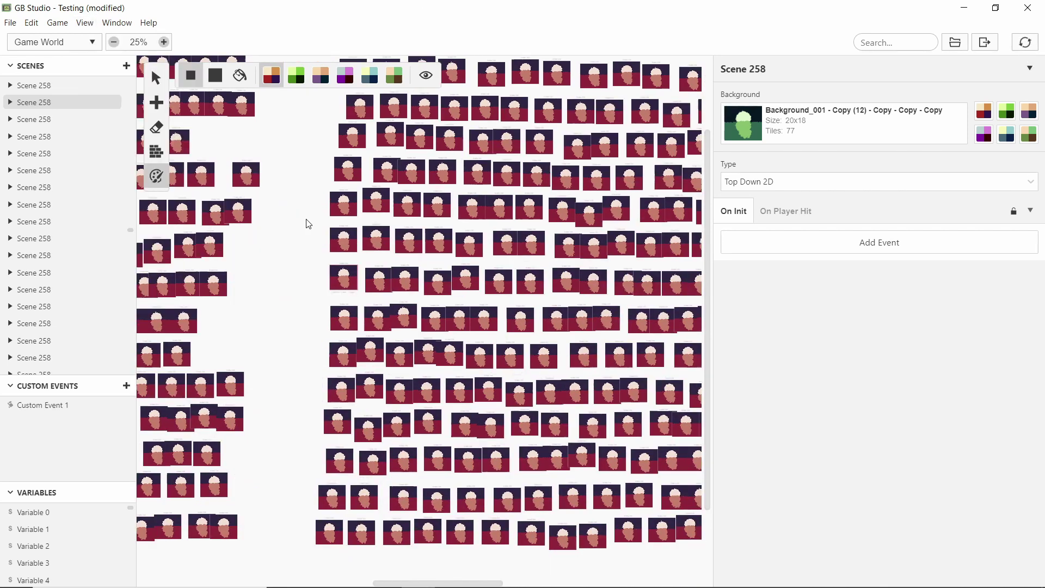
{"action": "left_click", "coordinate": [317, 266]}
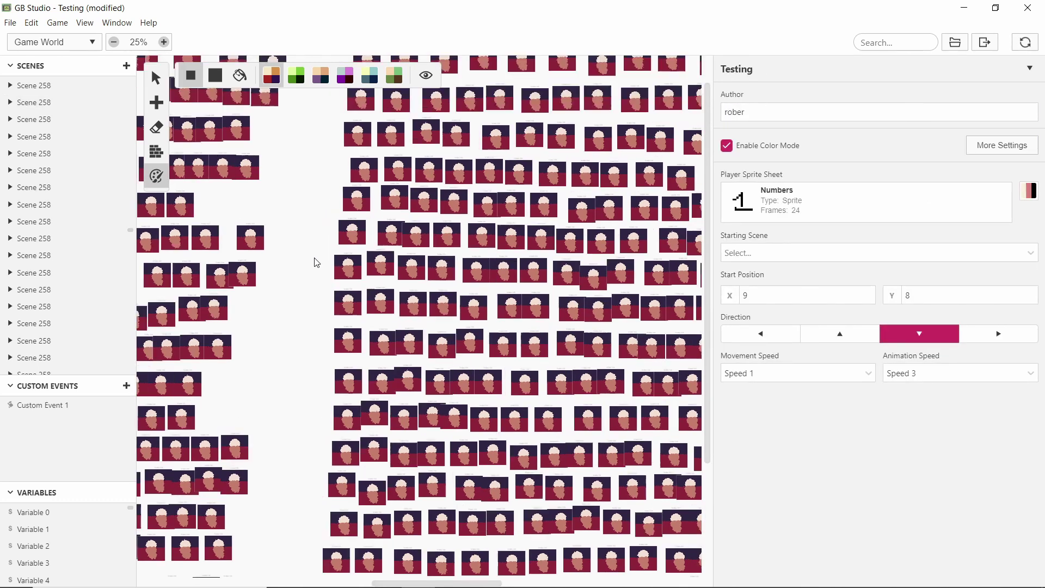
{"action": "key", "text": "ctrl+b"}
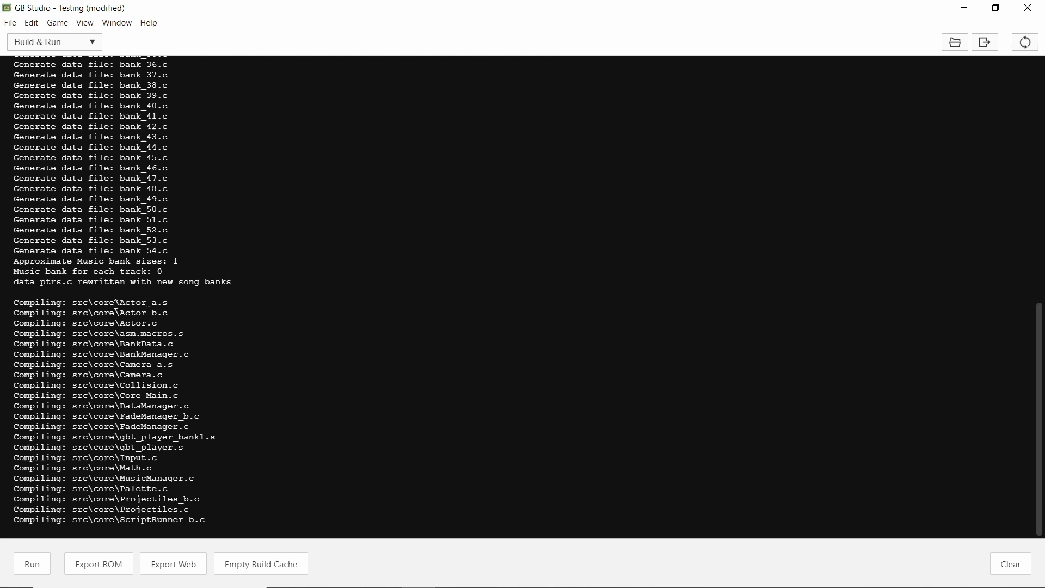
{"action": "left_click_drag", "start_coordinate": [96, 301], "coordinate": [107, 411]}
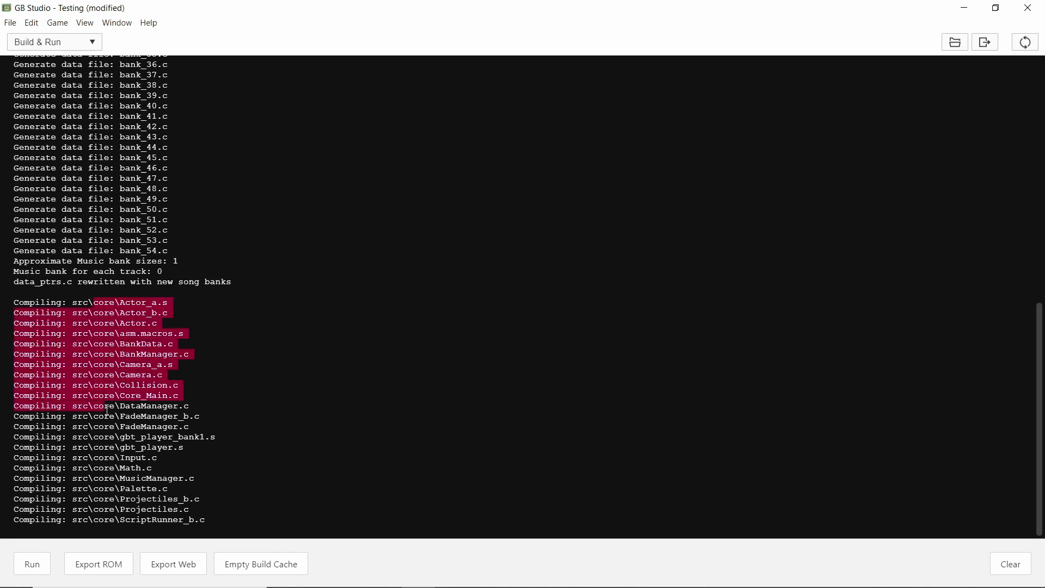
{"action": "left_click", "coordinate": [154, 358]}
{"action": "double_click", "coordinate": [124, 374]}
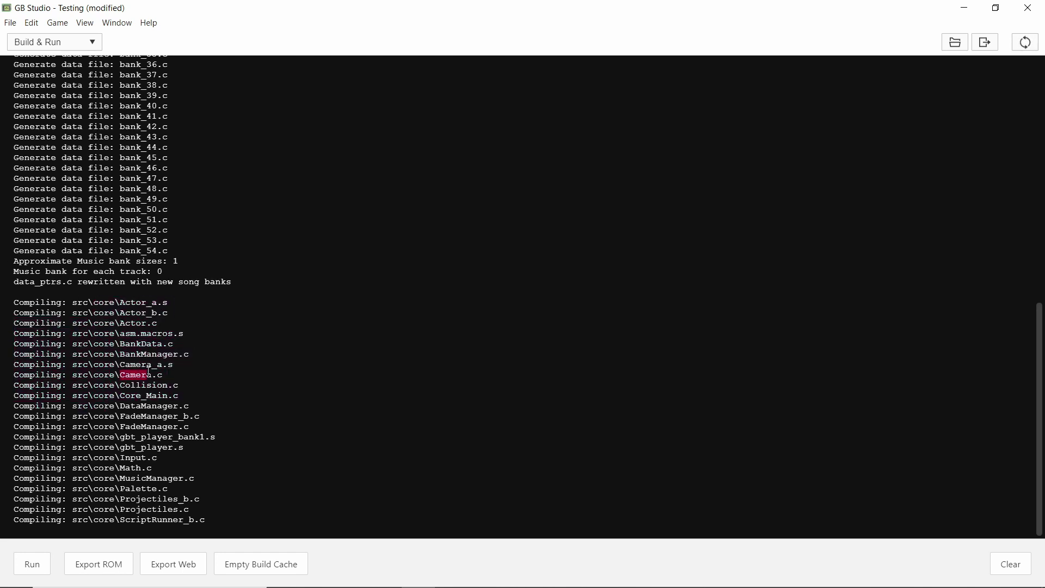
{"action": "left_click", "coordinate": [125, 373]}
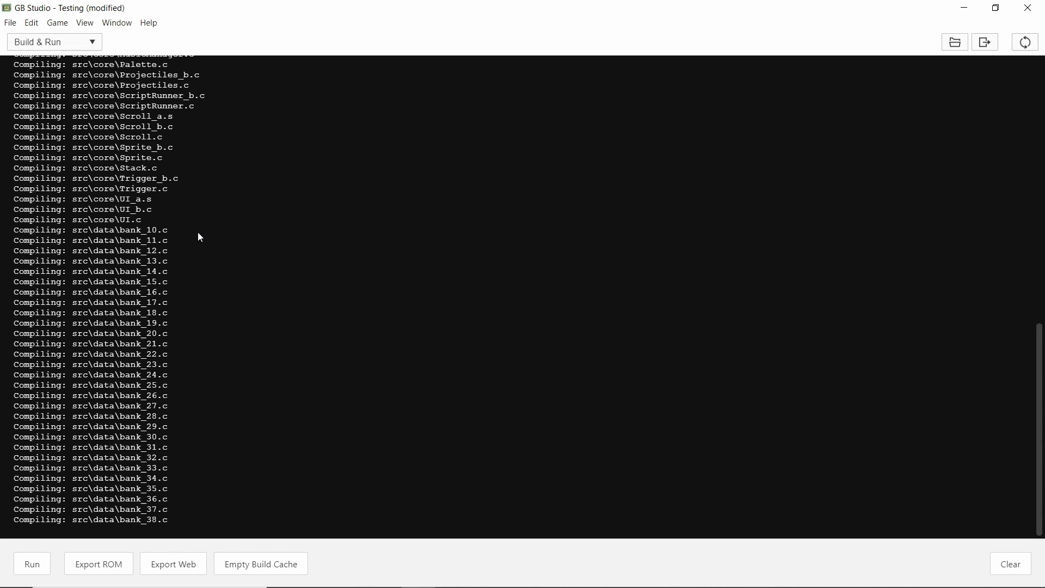
Return to the Game World view and look across the lowest rows of scenes in the last block and its neighbour
{"action": "key", "text": "ctrl+1"}
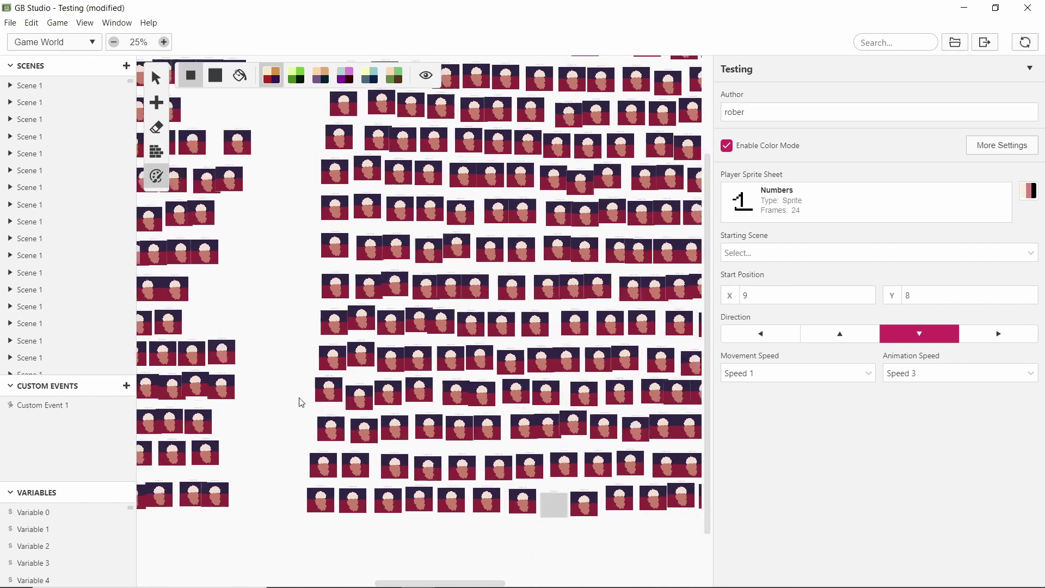
{"action": "scroll", "coordinate": [395, 276], "scroll_direction": "down", "scroll_amount": 3}
{"action": "scroll", "coordinate": [354, 349], "scroll_direction": "down", "scroll_amount": 1}
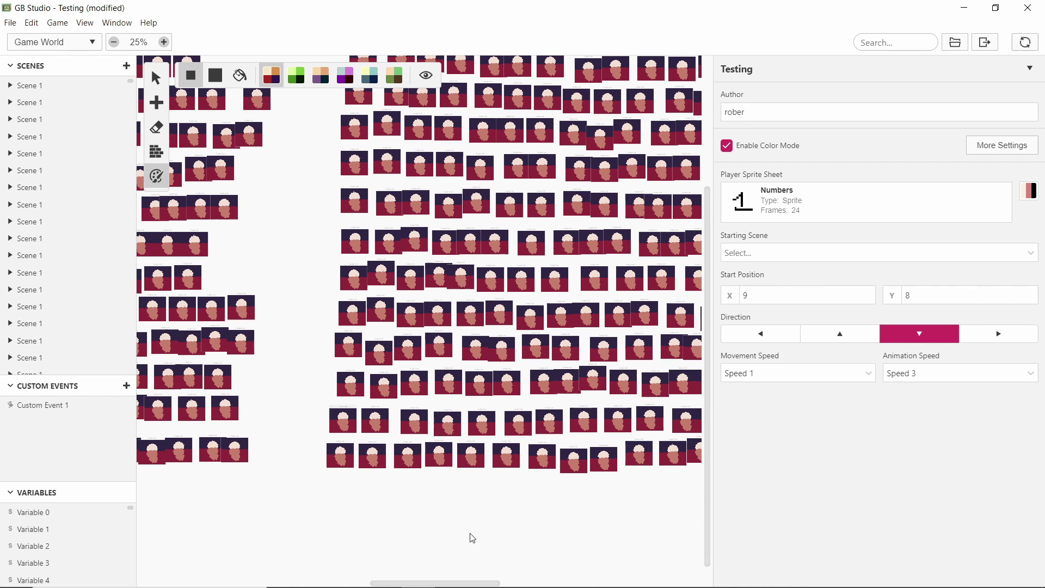
{"action": "scroll", "coordinate": [478, 524], "scroll_direction": "right", "scroll_amount": 1}
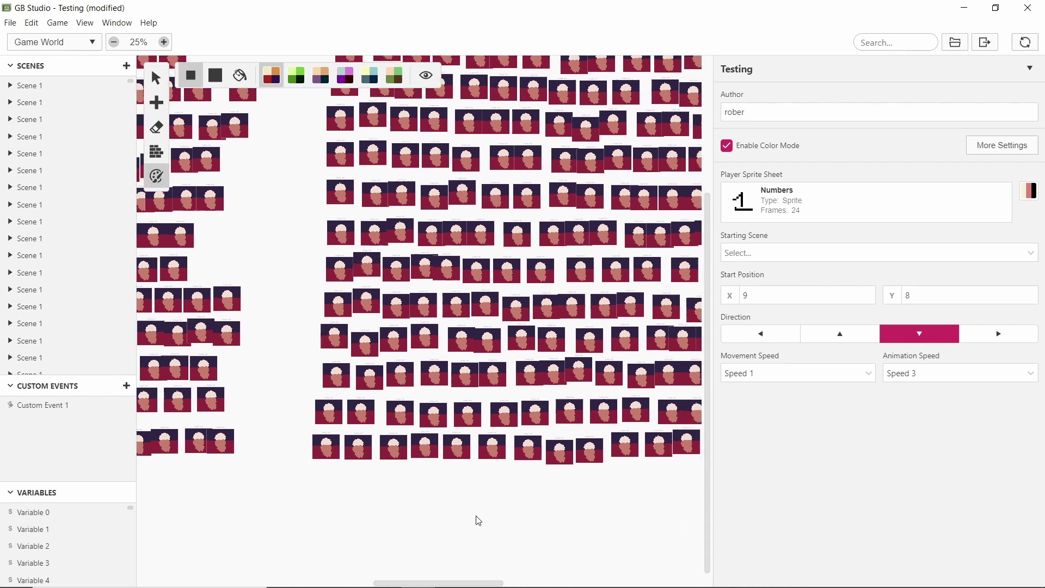
{"action": "scroll", "coordinate": [514, 528], "scroll_direction": "right", "scroll_amount": 3}
{"action": "scroll", "coordinate": [392, 508], "scroll_direction": "right", "scroll_amount": 3}
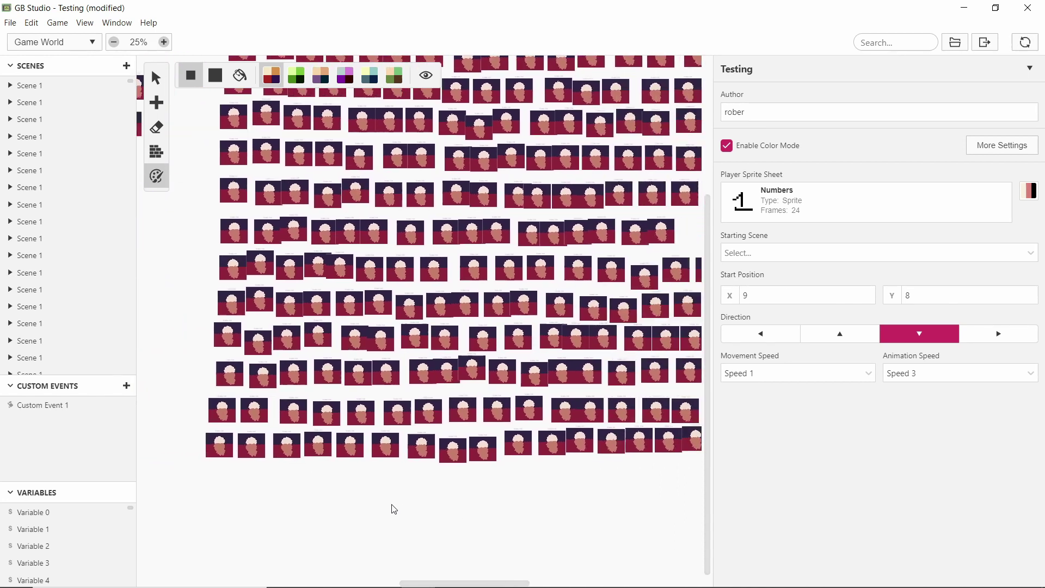
{"action": "scroll", "coordinate": [387, 504], "scroll_direction": "right", "scroll_amount": 3}
{"action": "scroll", "coordinate": [414, 506], "scroll_direction": "left", "scroll_amount": 3}
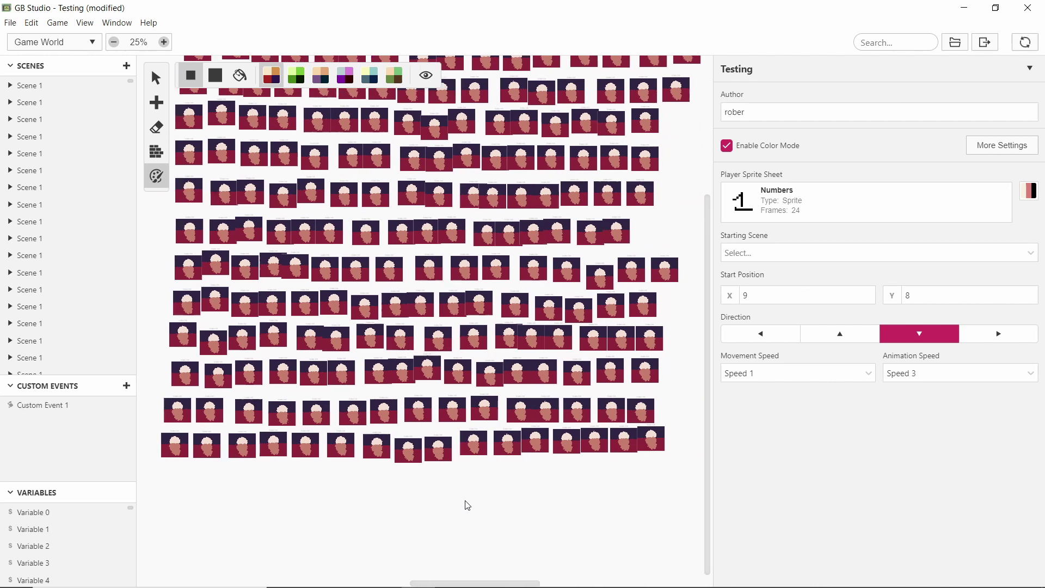
{"action": "scroll", "coordinate": [465, 502], "scroll_direction": "left", "scroll_amount": 3}
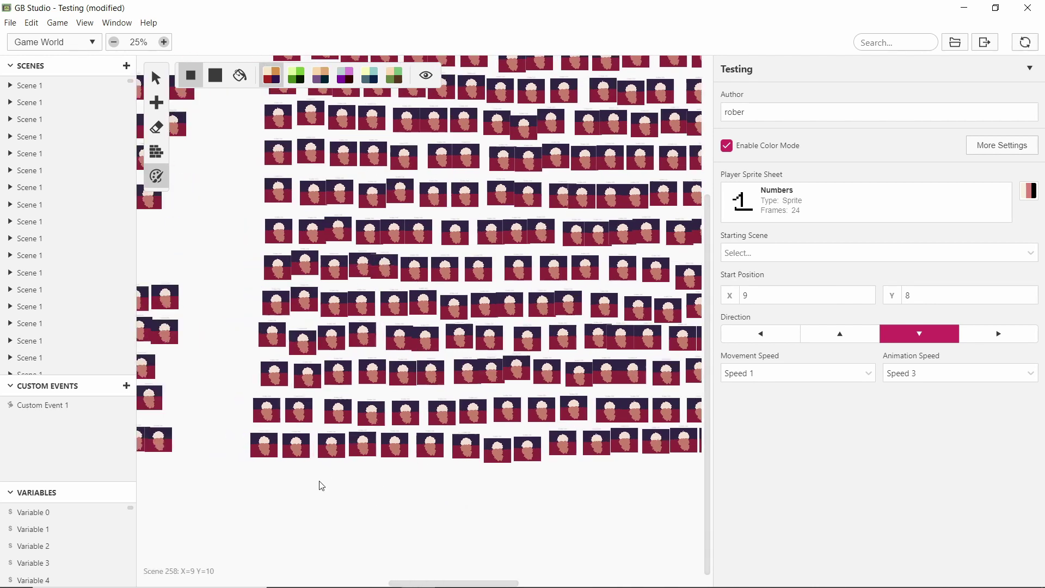
{"action": "scroll", "coordinate": [315, 468], "scroll_direction": "left", "scroll_amount": 3}
{"action": "scroll", "coordinate": [315, 468], "scroll_direction": "up", "scroll_amount": 1}
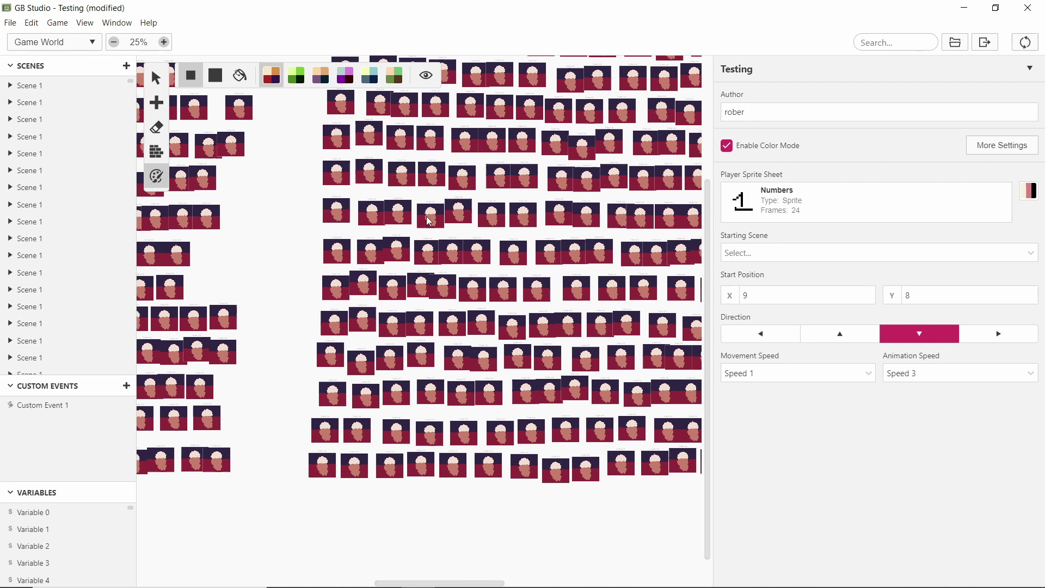
{"action": "scroll", "coordinate": [304, 216], "scroll_direction": "up", "scroll_amount": 1}
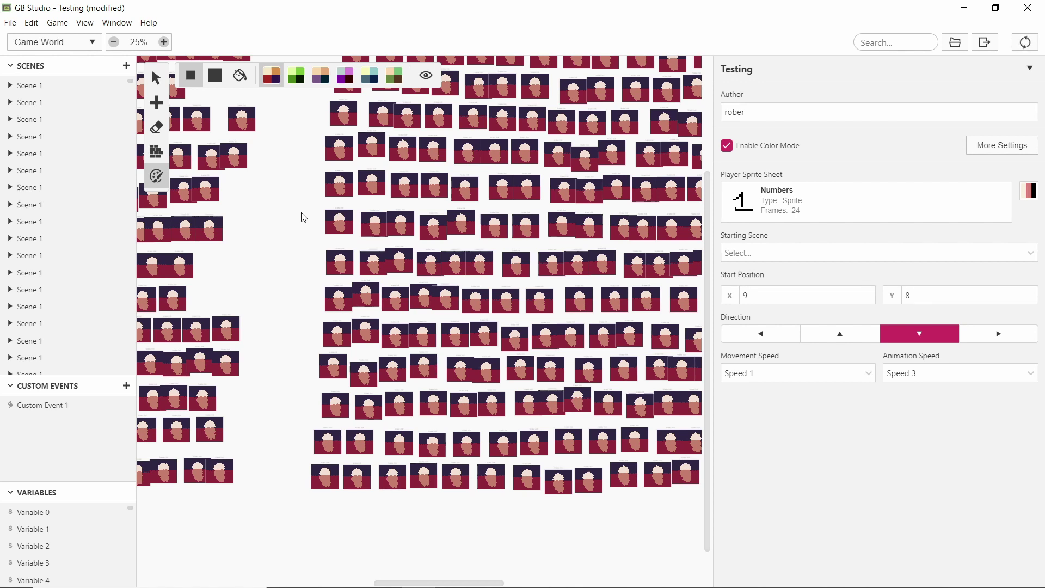
Open the properties of the rebuilt game.gb in the rom folder, examine its file size, and return to the project
{"action": "left_click", "coordinate": [340, 185]}
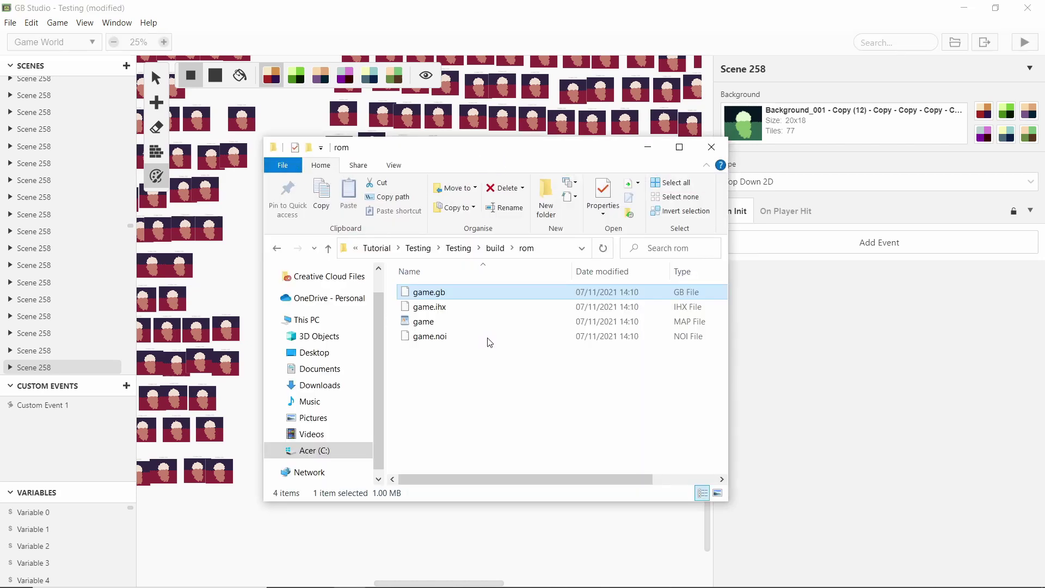
{"action": "double_click", "coordinate": [468, 293]}
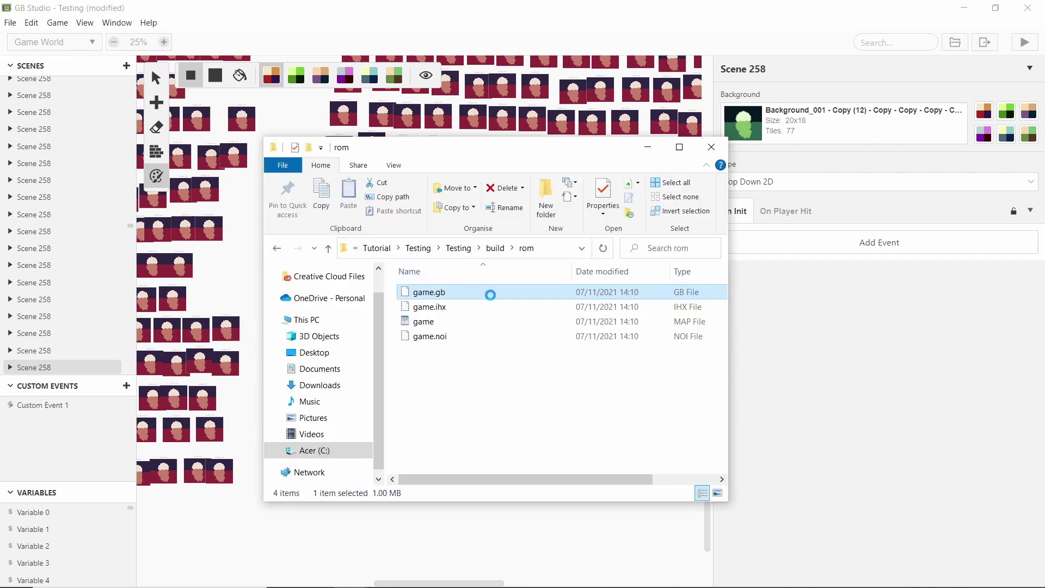
{"action": "right_click", "coordinate": [469, 293]}
{"action": "left_click", "coordinate": [544, 529]}
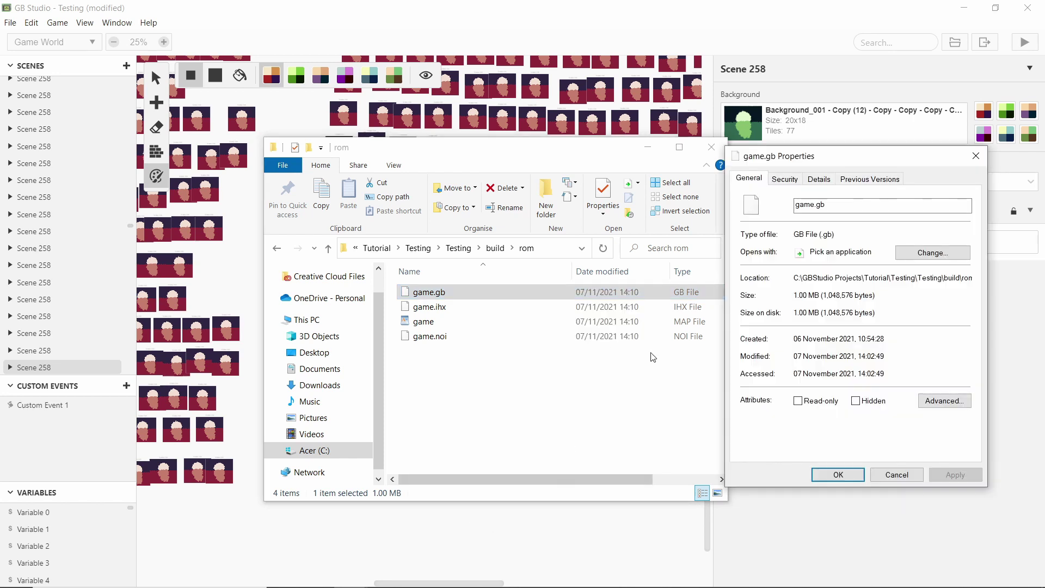
{"action": "left_click", "coordinate": [801, 295]}
{"action": "left_click", "coordinate": [645, 148]}
{"action": "left_click", "coordinate": [332, 6]}
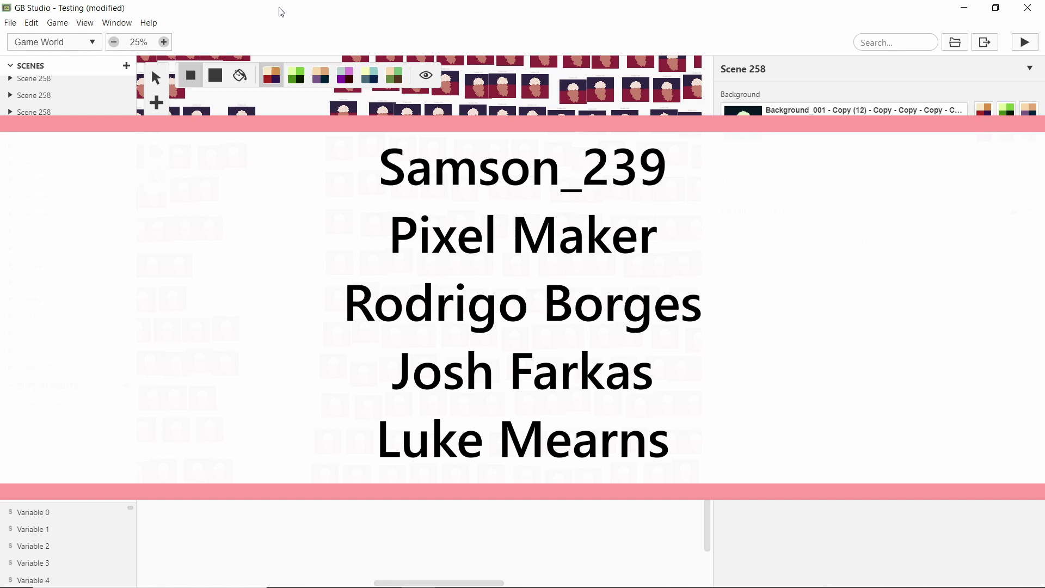
{"action": "scroll", "coordinate": [416, 557], "scroll_direction": "left", "scroll_amount": 5}
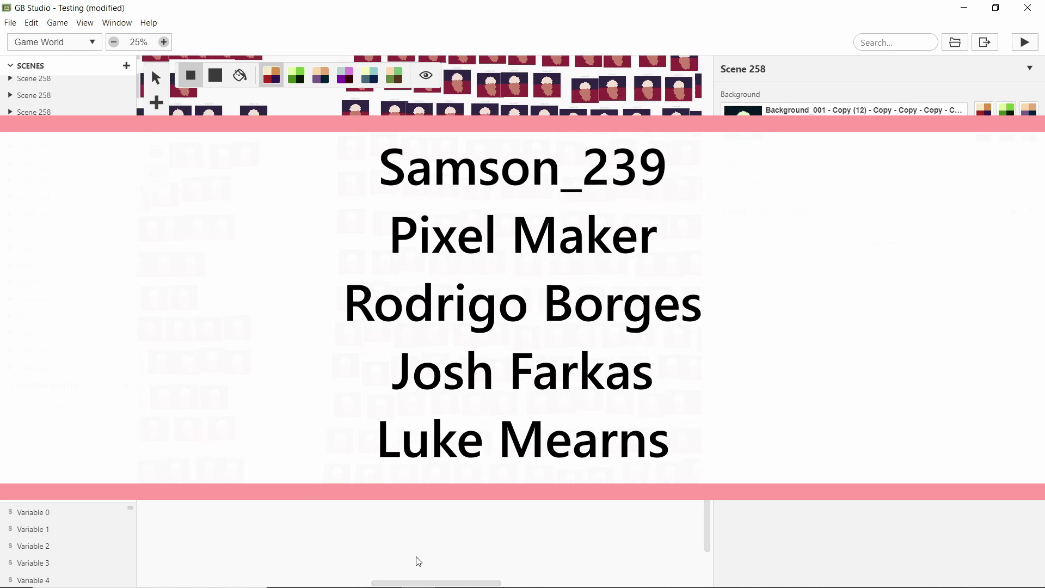
{"action": "scroll", "coordinate": [419, 321], "scroll_direction": "up", "scroll_amount": 10}
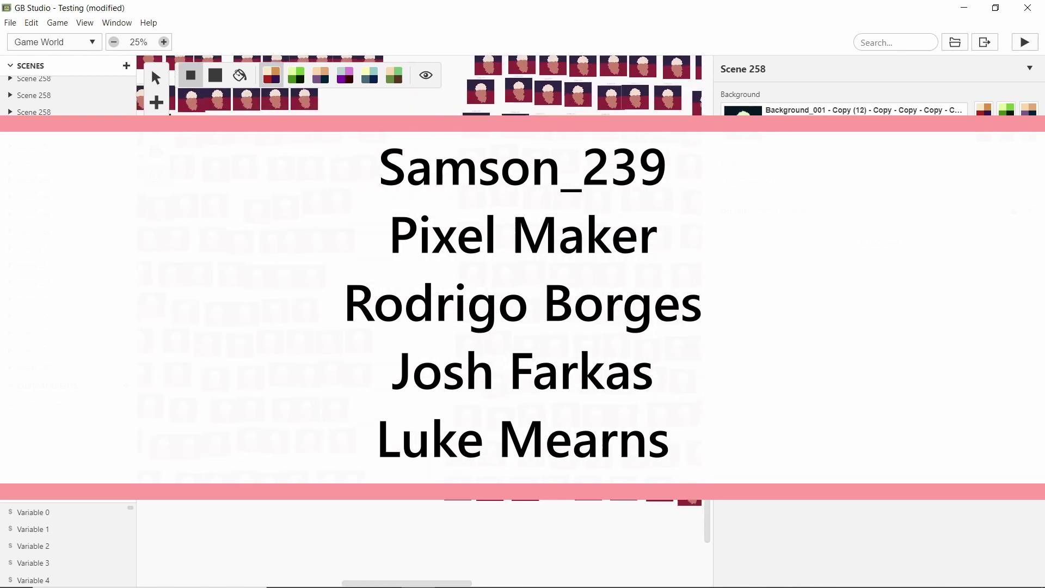
{"action": "scroll", "coordinate": [419, 321], "scroll_direction": "right", "scroll_amount": 1}
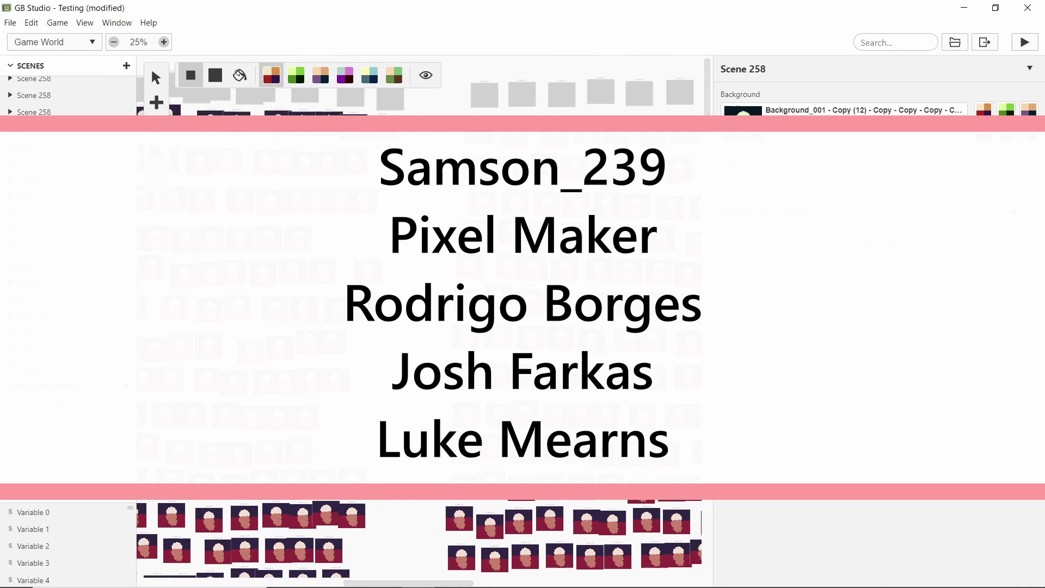